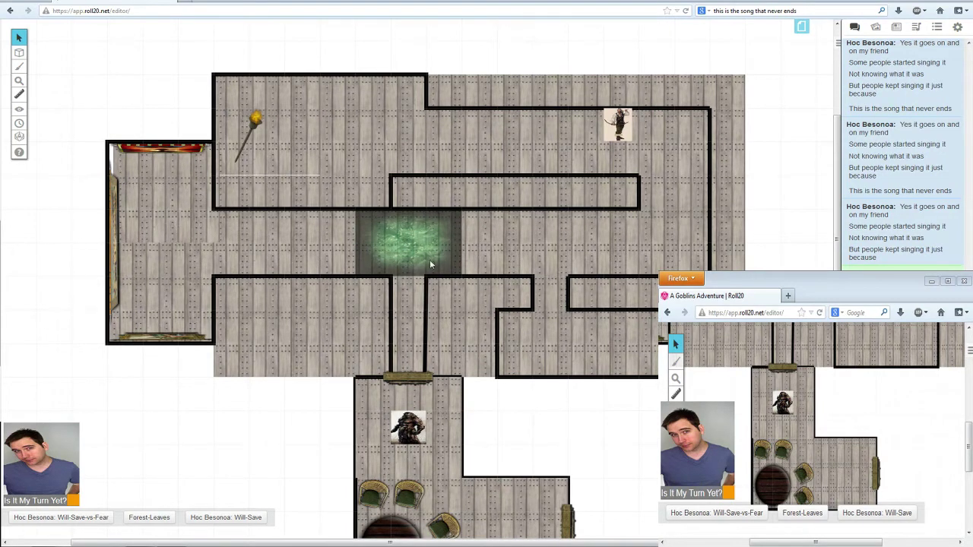
Look over the wooden-floored map from the upper corridors down to the room with the round table.
{"action": "scroll", "coordinate": [523, 261], "scroll_direction": "down", "scroll_amount": 4}
{"action": "scroll", "coordinate": [532, 256], "scroll_direction": "up", "scroll_amount": 4}
{"action": "scroll", "coordinate": [537, 252], "scroll_direction": "down", "scroll_amount": 4}
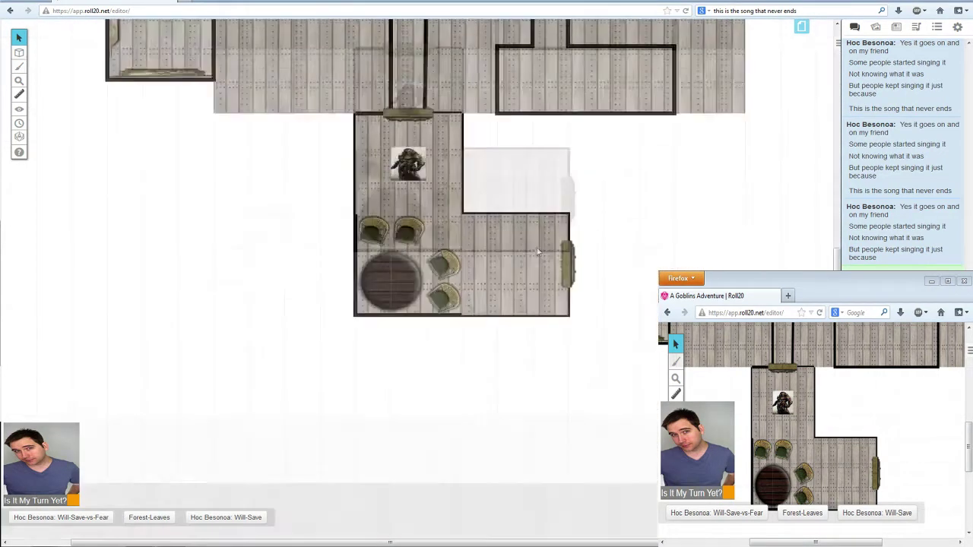
{"action": "scroll", "coordinate": [538, 253], "scroll_direction": "up", "scroll_amount": 4}
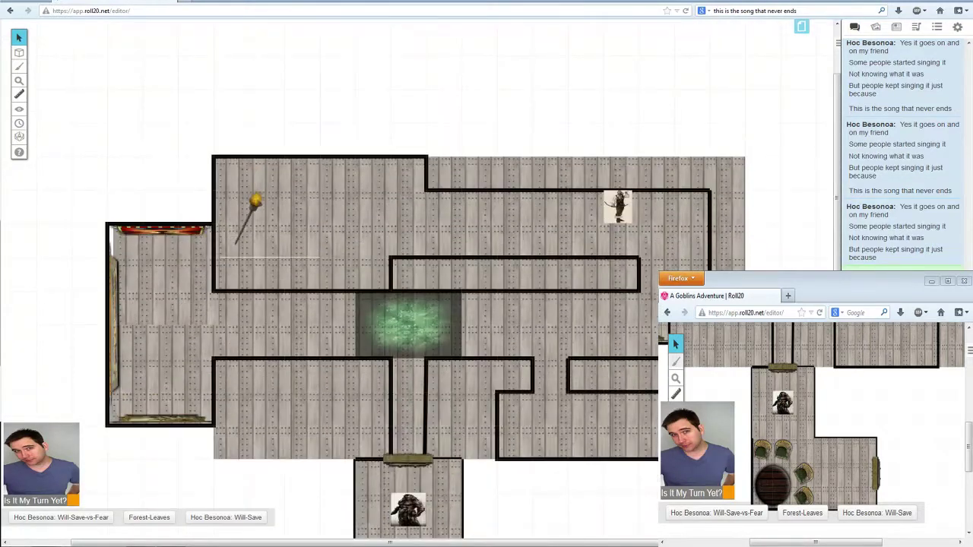
{"action": "scroll", "coordinate": [536, 317], "scroll_direction": "down", "scroll_amount": 2}
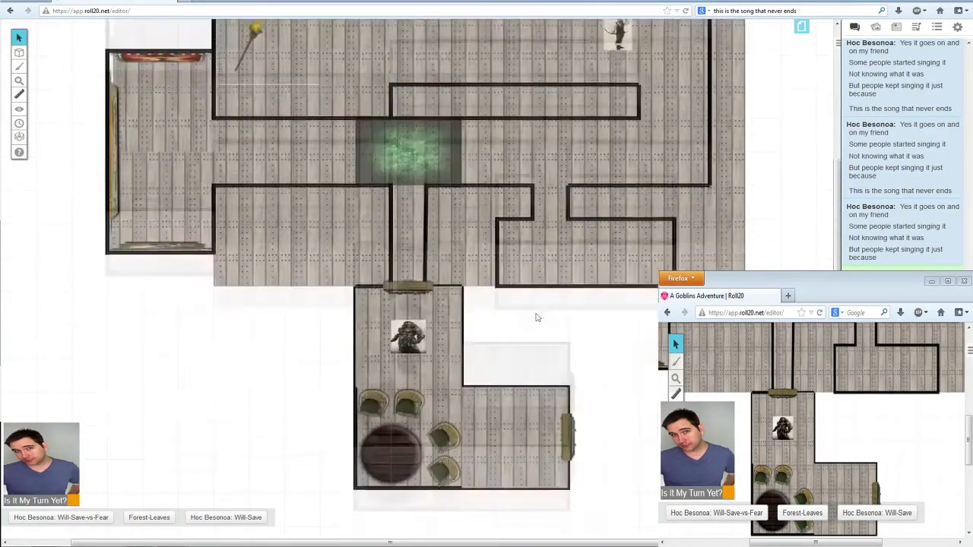
{"action": "scroll", "coordinate": [536, 318], "scroll_direction": "down", "scroll_amount": 3}
{"action": "scroll", "coordinate": [549, 309], "scroll_direction": "up", "scroll_amount": 4}
{"action": "scroll", "coordinate": [494, 308], "scroll_direction": "up", "scroll_amount": 2}
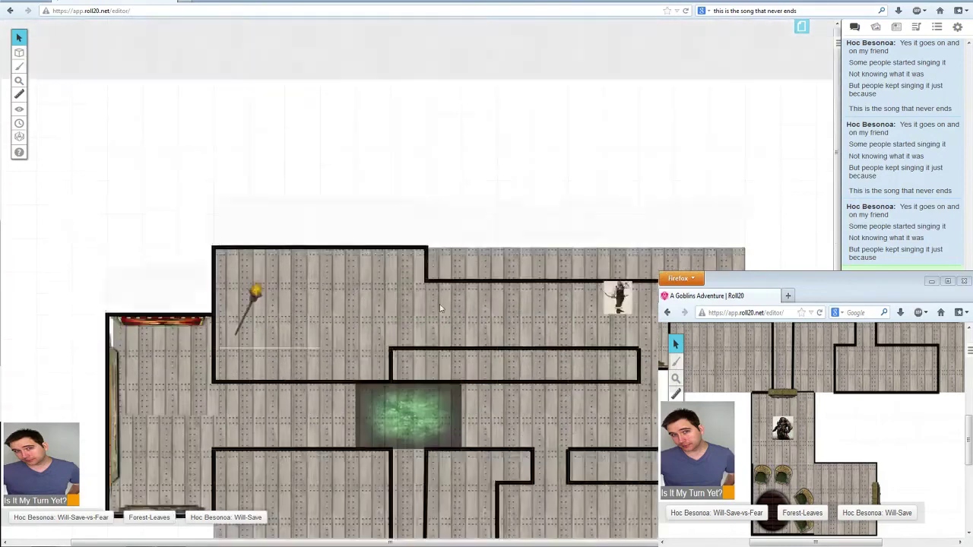
{"action": "scroll", "coordinate": [443, 304], "scroll_direction": "down", "scroll_amount": 6}
{"action": "scroll", "coordinate": [365, 292], "scroll_direction": "up", "scroll_amount": 2}
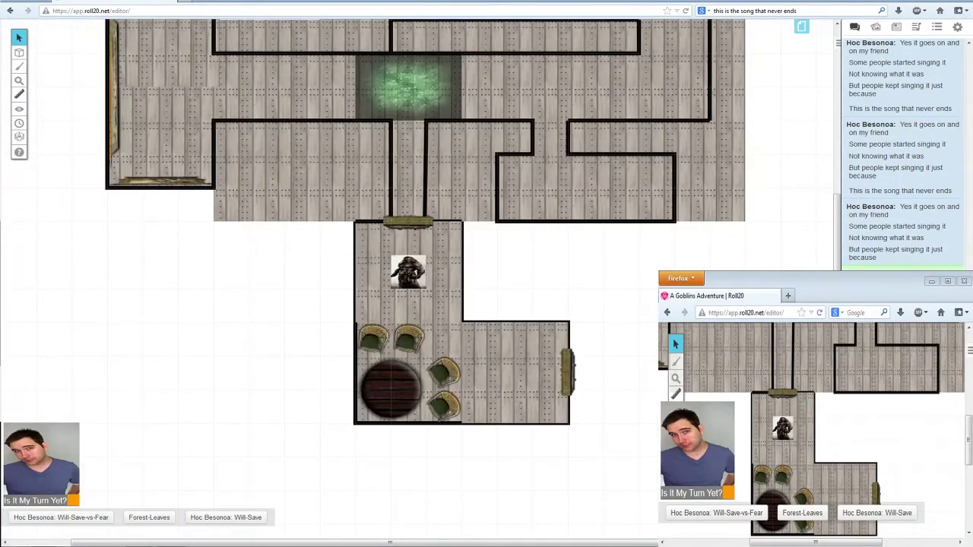
{"action": "scroll", "coordinate": [593, 323], "scroll_direction": "up", "scroll_amount": 3}
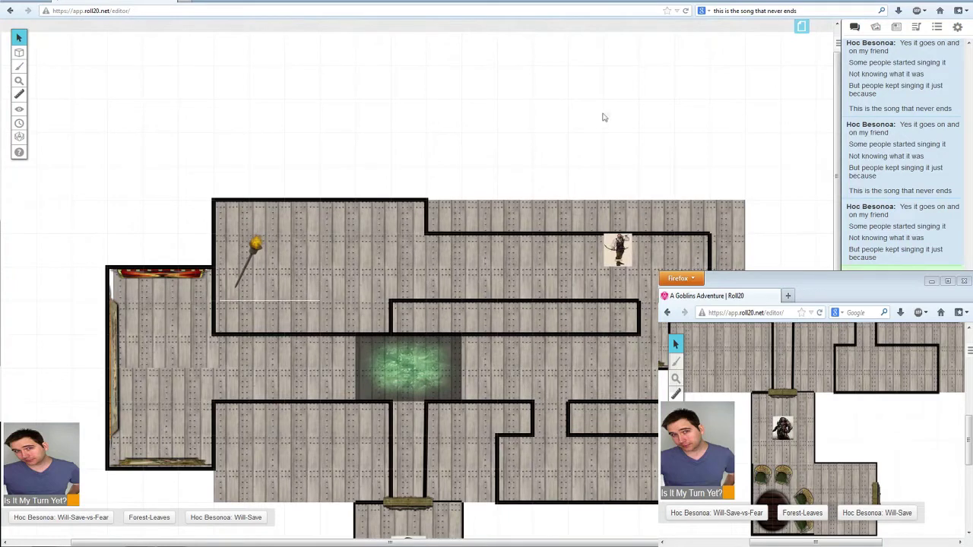
Show the list of pages and assign the single player to the forest page, separately from the rest of the party.
{"action": "left_click", "coordinate": [801, 27]}
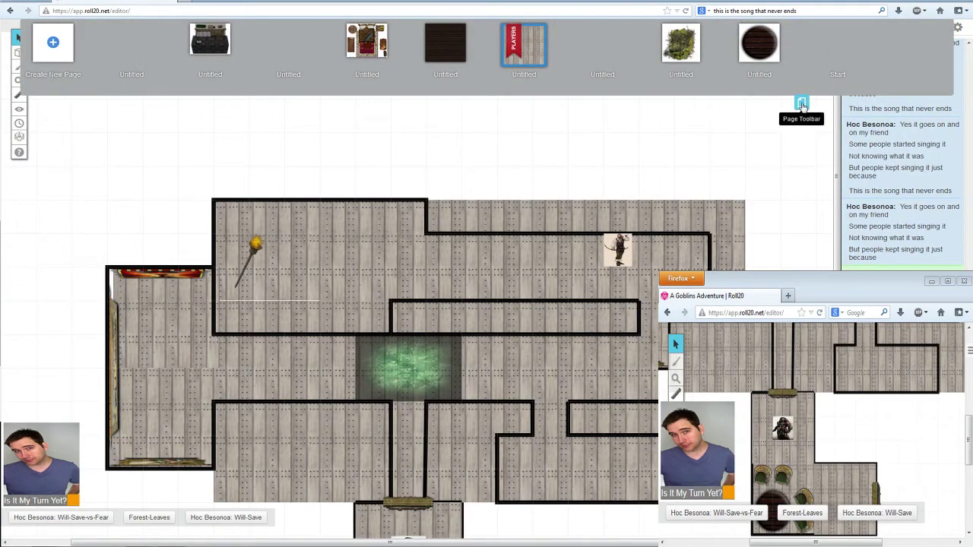
{"action": "left_click", "coordinate": [802, 107]}
{"action": "left_click", "coordinate": [801, 27]}
{"action": "left_click", "coordinate": [800, 104]}
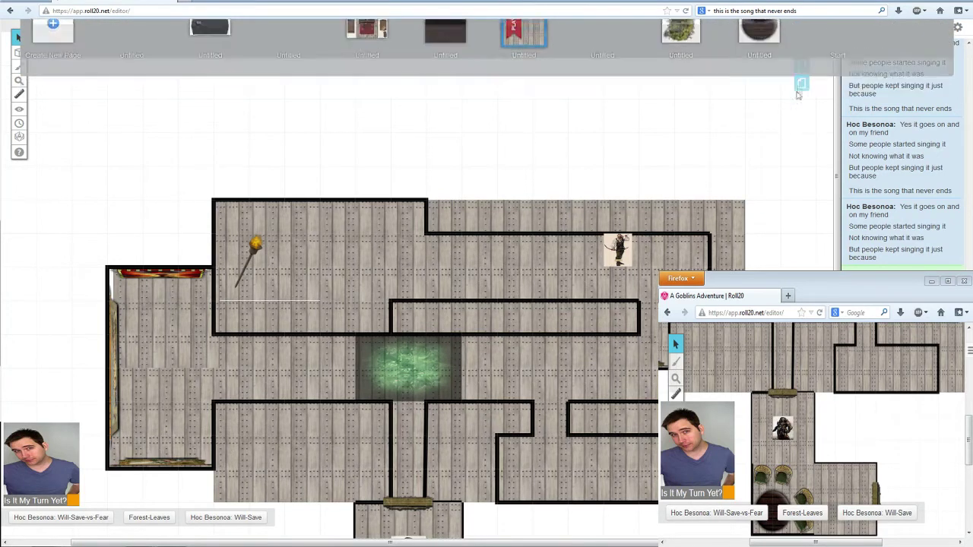
{"action": "left_click", "coordinate": [802, 27]}
{"action": "left_click", "coordinate": [801, 100]}
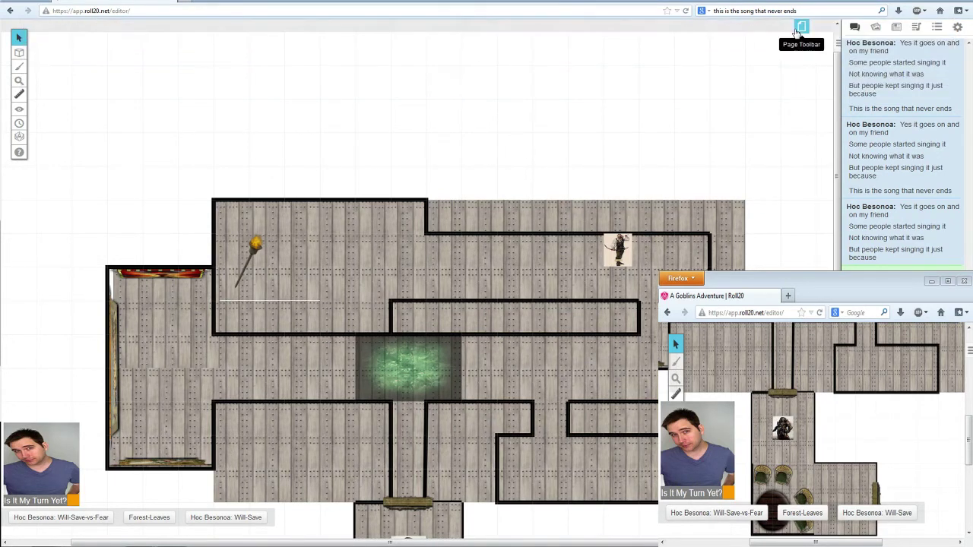
{"action": "left_click", "coordinate": [801, 27]}
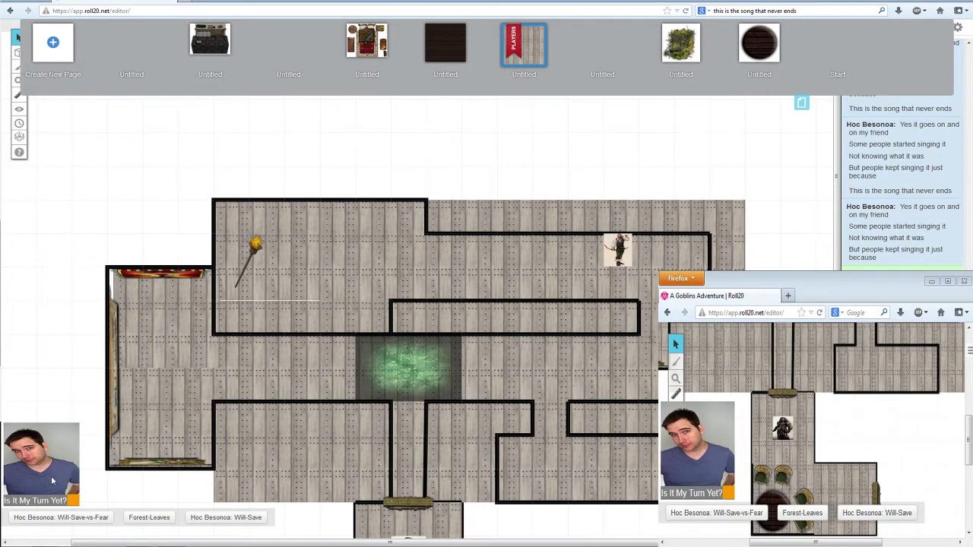
{"action": "left_click_drag", "start_coordinate": [44, 475], "coordinate": [694, 92]}
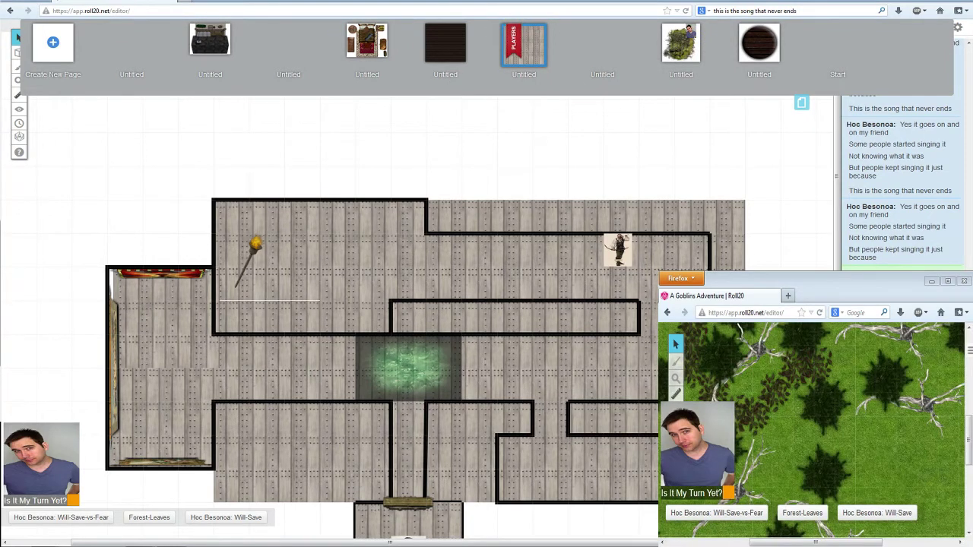
In the player's window, examine the forest map from the stone ruin to the archer token.
{"action": "left_click", "coordinate": [835, 430]}
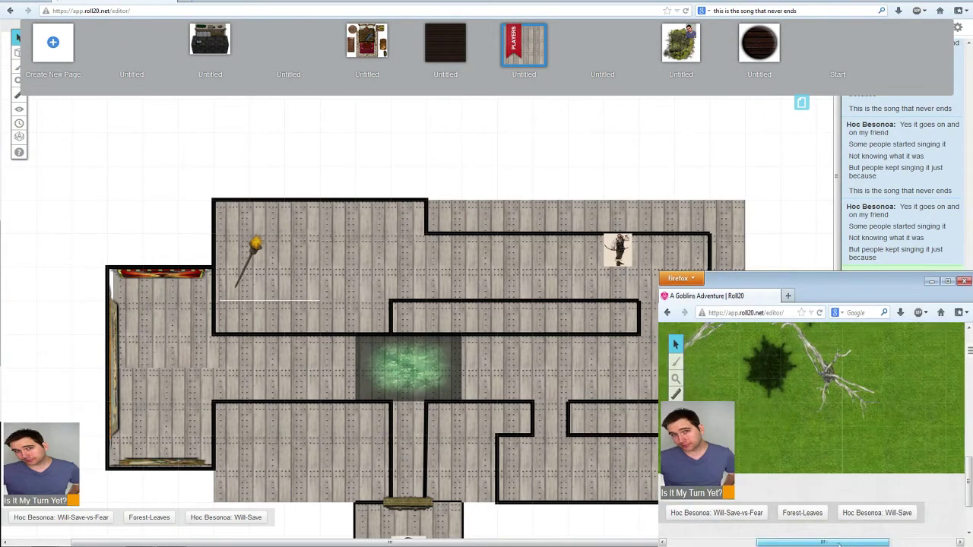
{"action": "scroll", "coordinate": [835, 430], "scroll_direction": "down", "scroll_amount": 10}
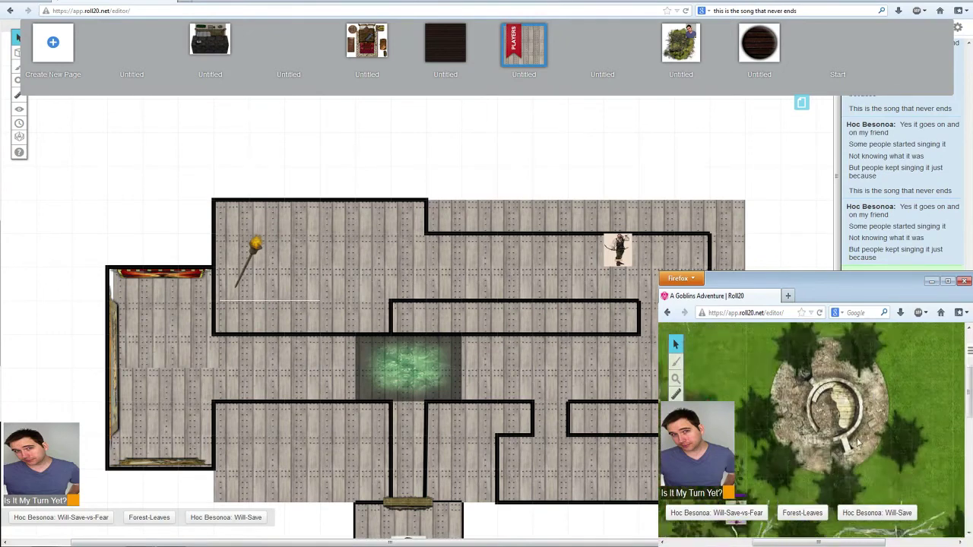
{"action": "scroll", "coordinate": [809, 532], "scroll_direction": "down", "scroll_amount": 3}
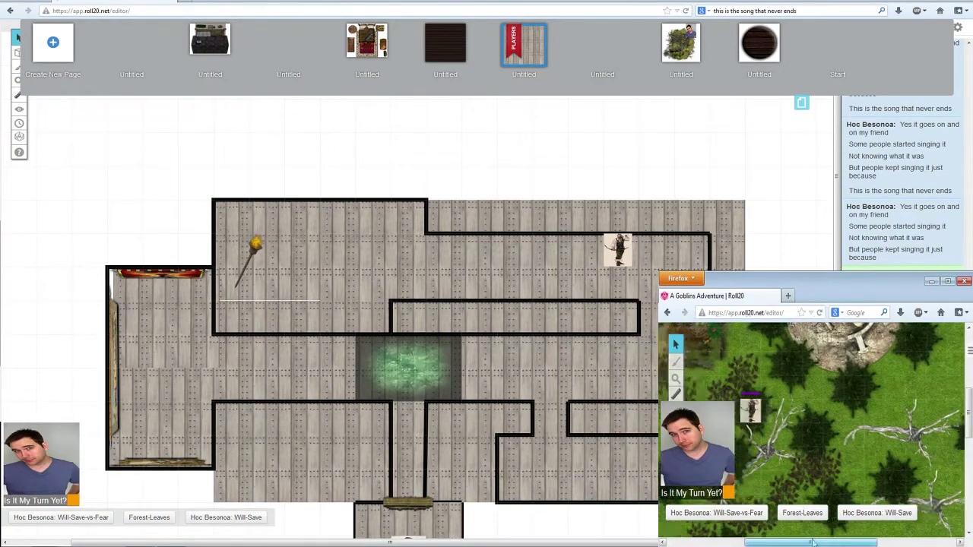
{"action": "left_click_drag", "start_coordinate": [836, 541], "coordinate": [789, 539]}
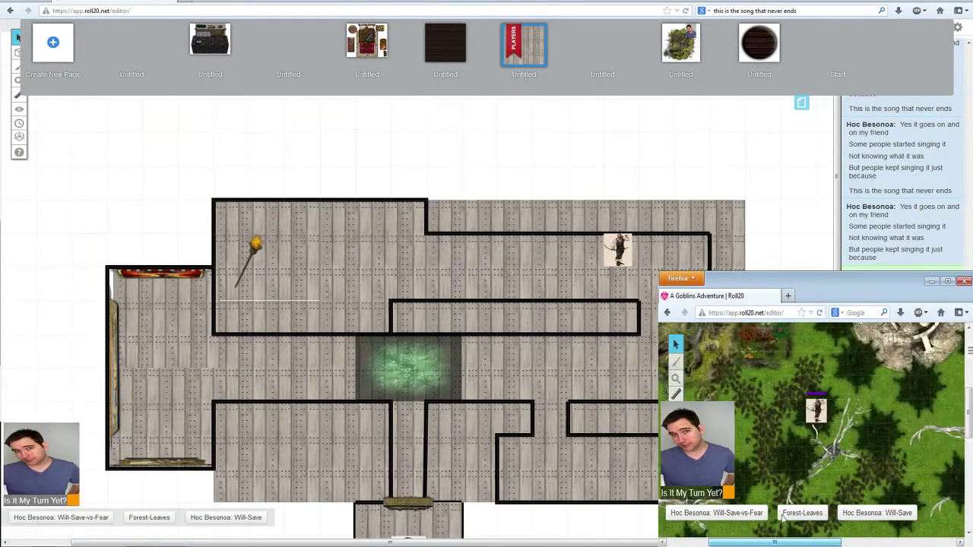
View the forest page in the game master's window, then return to the wooden-floored page.
{"action": "mouse_move", "coordinate": [680, 49]}
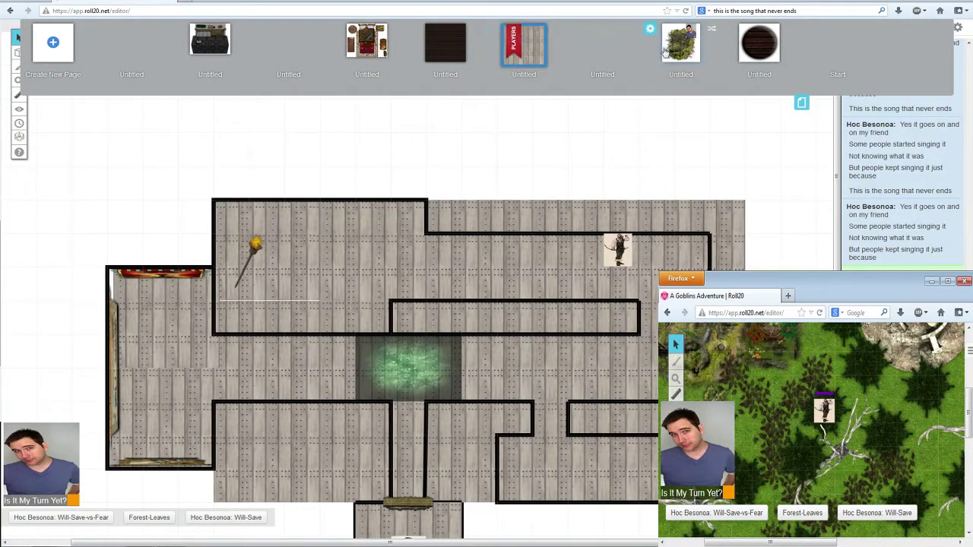
{"action": "mouse_move", "coordinate": [542, 55]}
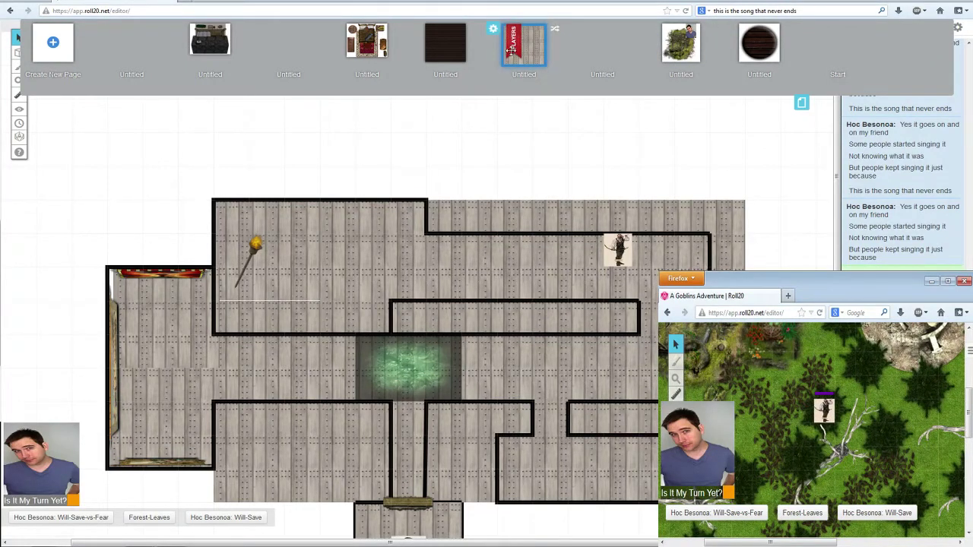
{"action": "left_click", "coordinate": [602, 44]}
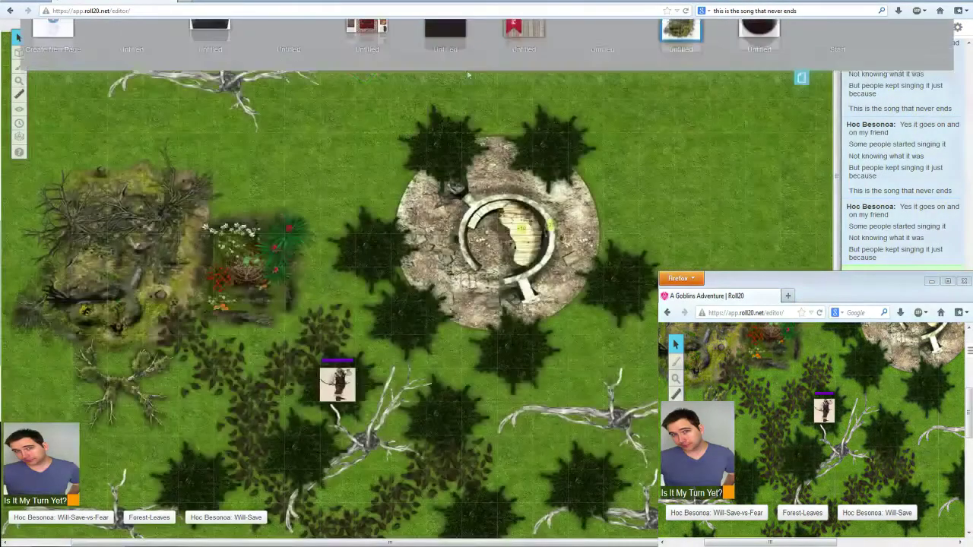
{"action": "mouse_move", "coordinate": [520, 52]}
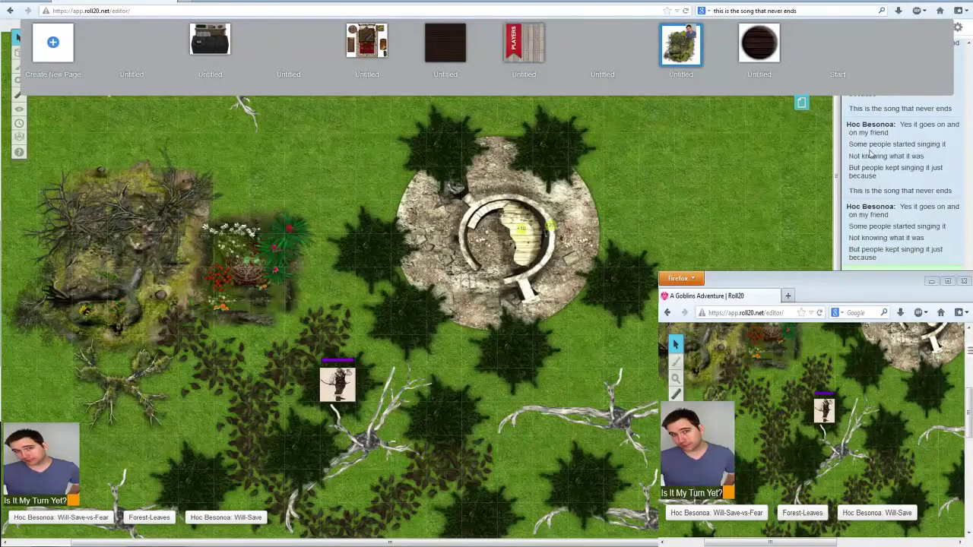
{"action": "left_click", "coordinate": [799, 110]}
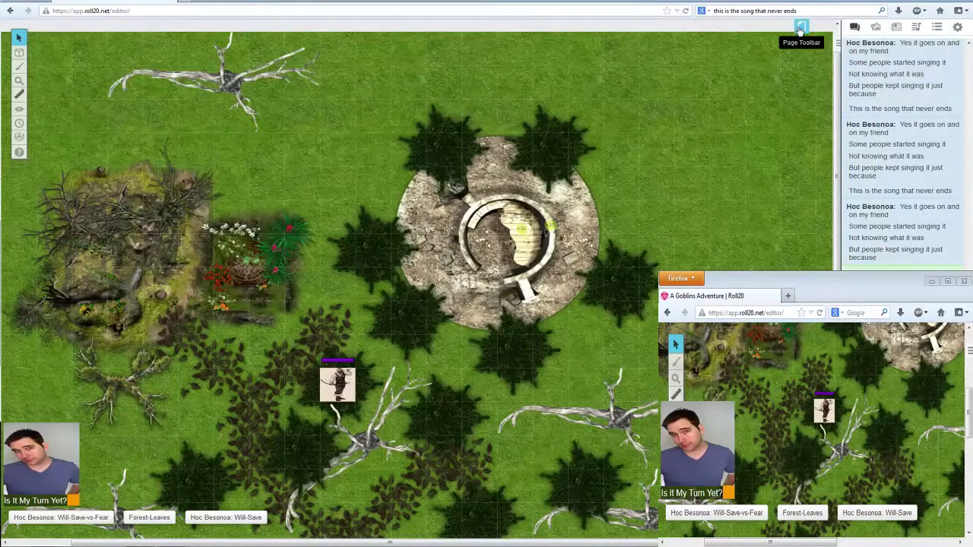
{"action": "left_click", "coordinate": [798, 28]}
{"action": "left_click", "coordinate": [529, 46]}
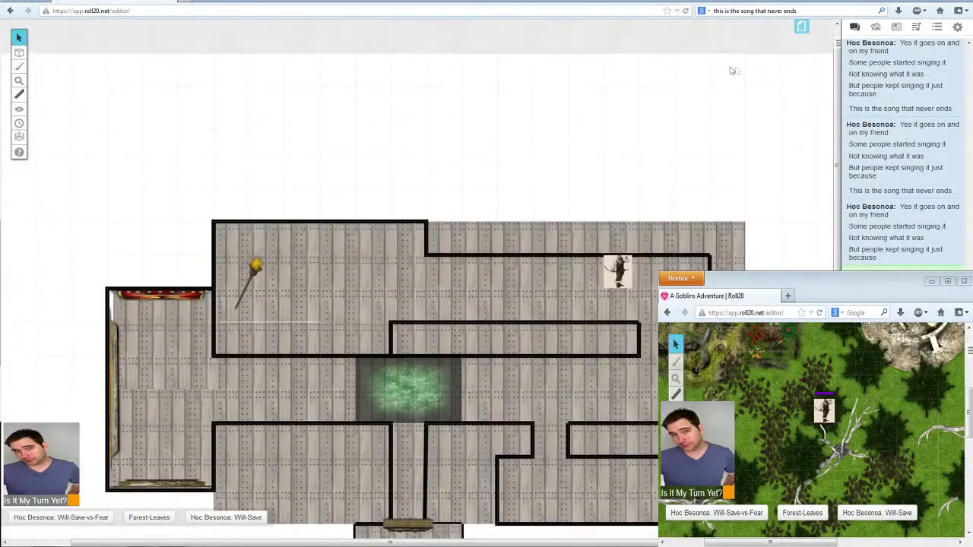
Bring the split-off player back from the forest page to the Players ribbon on the wooden-floored page.
{"action": "left_click", "coordinate": [803, 29]}
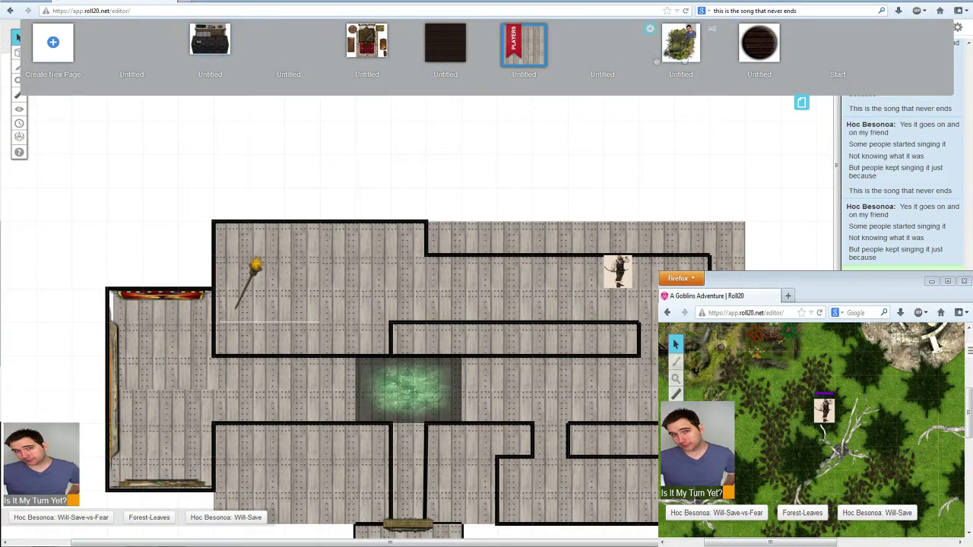
{"action": "mouse_move", "coordinate": [688, 32]}
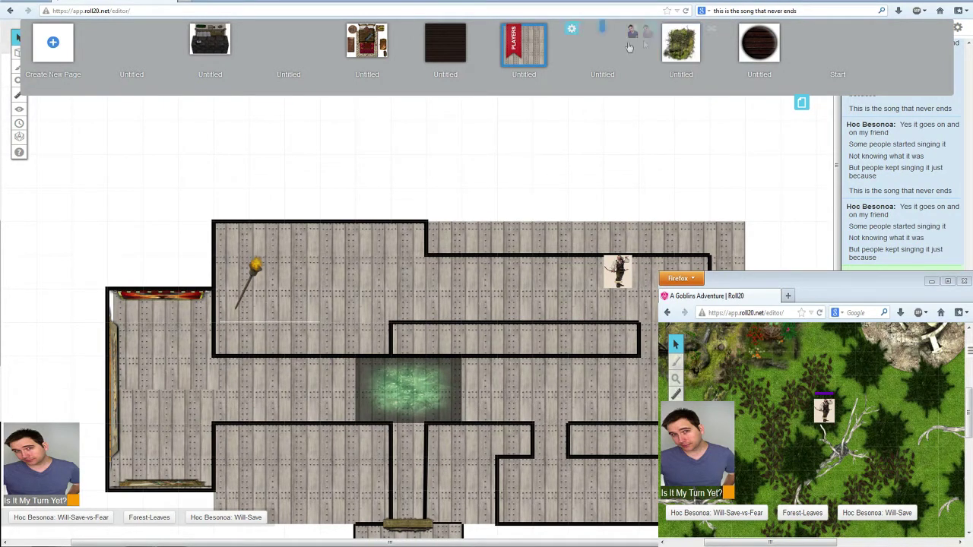
{"action": "left_click_drag", "start_coordinate": [800, 32], "coordinate": [517, 36]}
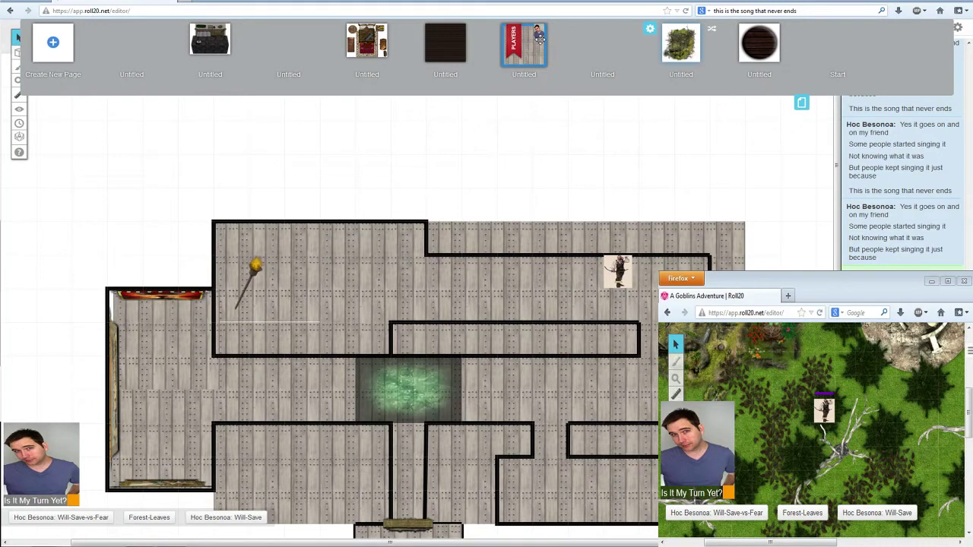
{"action": "left_click_drag", "start_coordinate": [538, 38], "coordinate": [514, 47]}
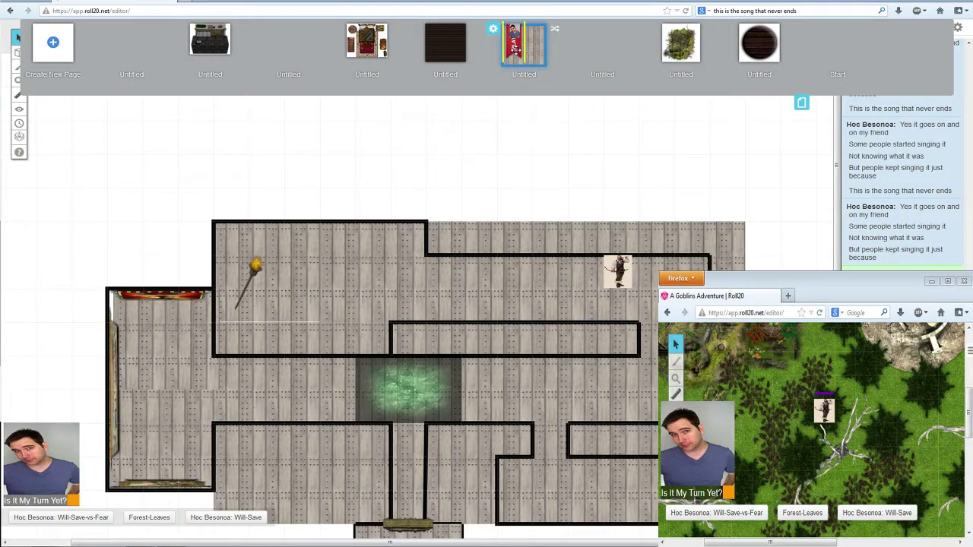
{"action": "mouse_move", "coordinate": [516, 48]}
{"action": "left_mouse_down"}
{"action": "mouse_move", "coordinate": [537, 45]}
{"action": "mouse_move", "coordinate": [369, 42]}
{"action": "mouse_move", "coordinate": [524, 42]}
{"action": "left_mouse_up"}
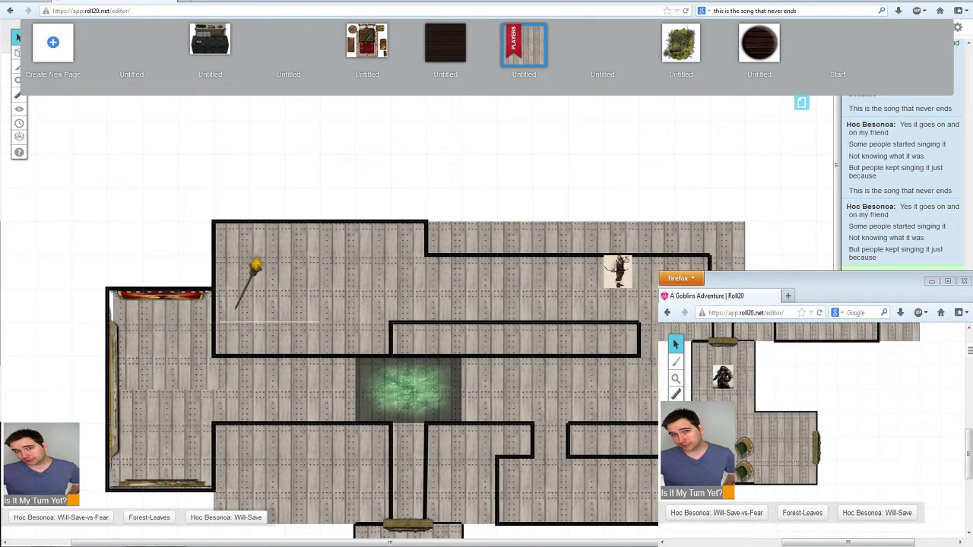
Dismiss the player's window and the list of pages, and look over the full wooden-floored map.
{"action": "key", "text": "alt+Tab"}
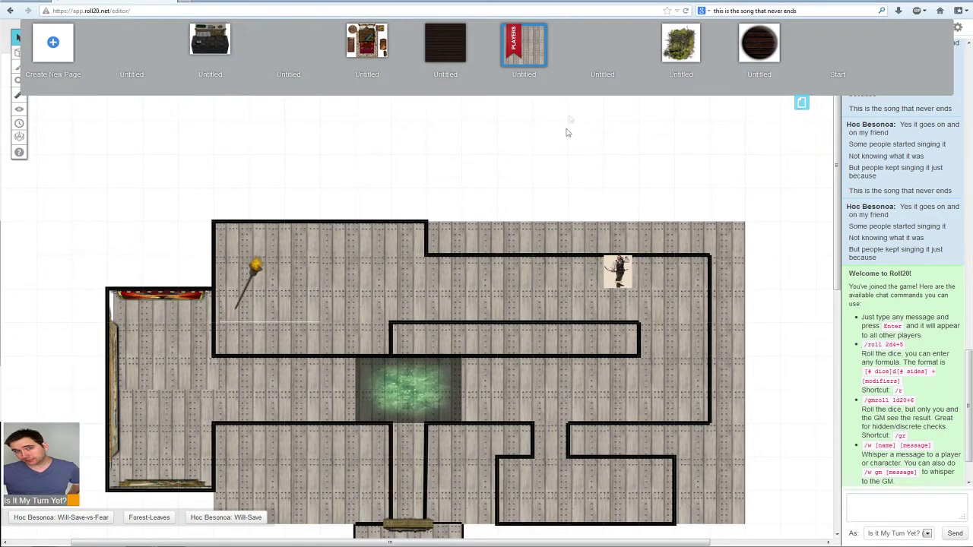
{"action": "left_click", "coordinate": [801, 102]}
{"action": "scroll", "coordinate": [669, 183], "scroll_direction": "down", "scroll_amount": 5}
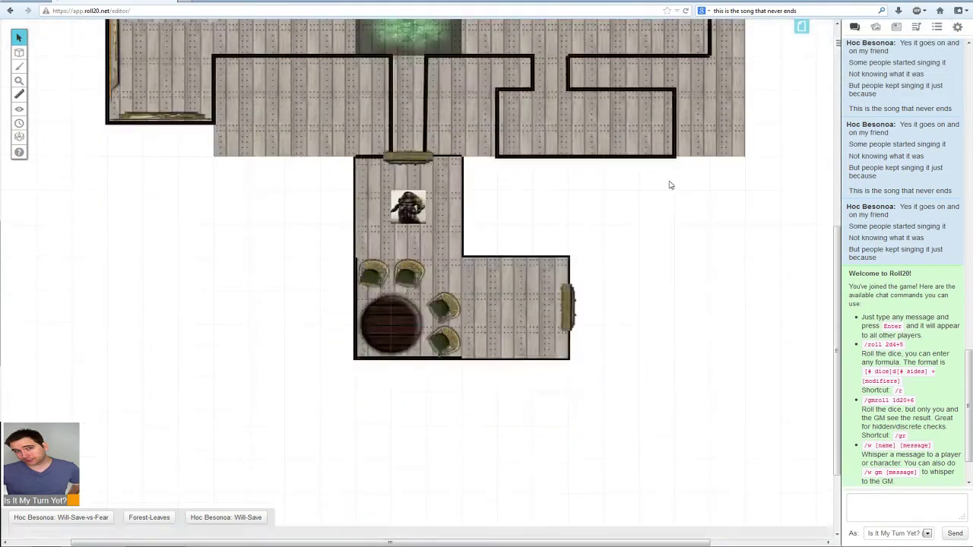
{"action": "scroll", "coordinate": [529, 240], "scroll_direction": "up", "scroll_amount": 3}
{"action": "scroll", "coordinate": [528, 239], "scroll_direction": "down", "scroll_amount": 3}
{"action": "scroll", "coordinate": [511, 257], "scroll_direction": "up", "scroll_amount": 3}
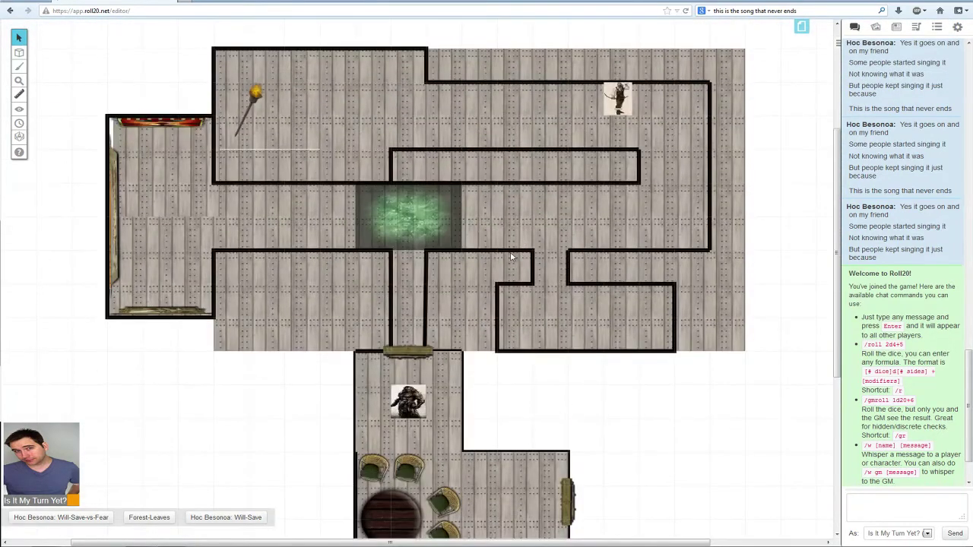
Select the dark warrior token in the room with the chairs and round table.
{"action": "left_click", "coordinate": [409, 397]}
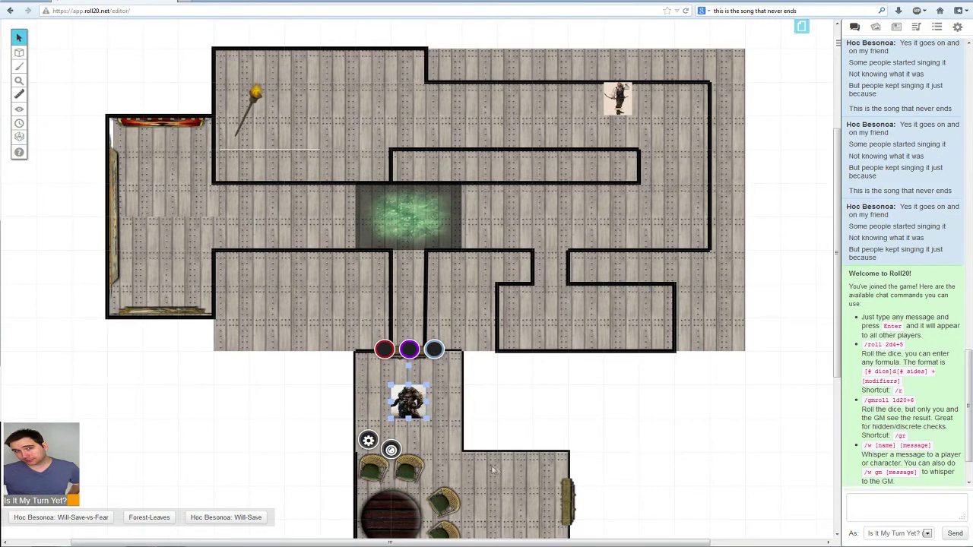
{"action": "left_click", "coordinate": [467, 408]}
{"action": "scroll", "coordinate": [466, 408], "scroll_direction": "down", "scroll_amount": 3}
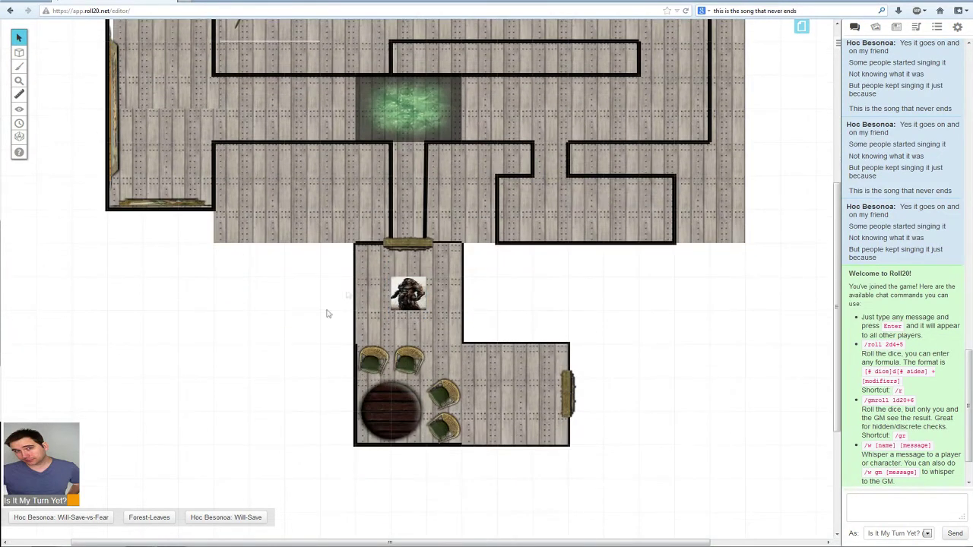
{"action": "left_click", "coordinate": [410, 293]}
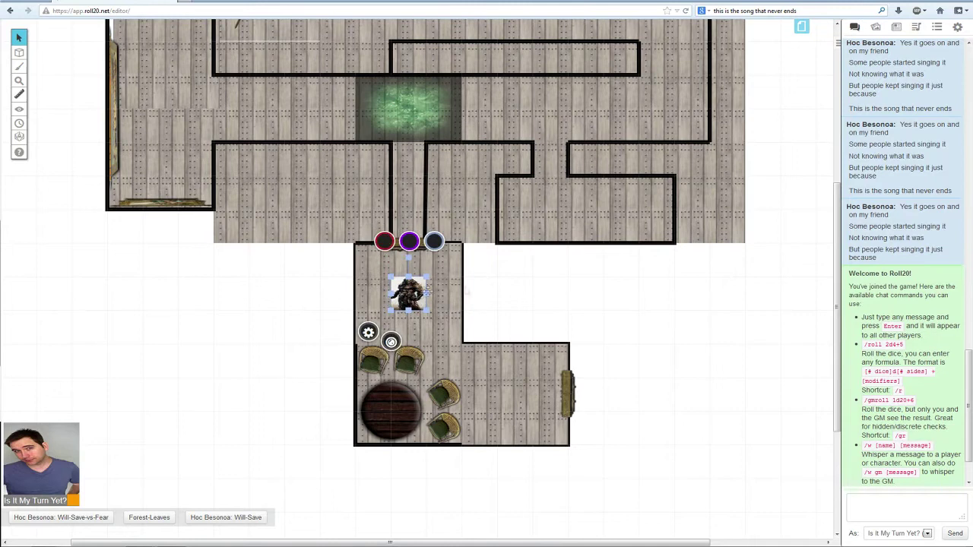
Open the Hoc Besonoa character sheet from the journal and reposition its window over the map.
{"action": "left_click", "coordinate": [900, 28]}
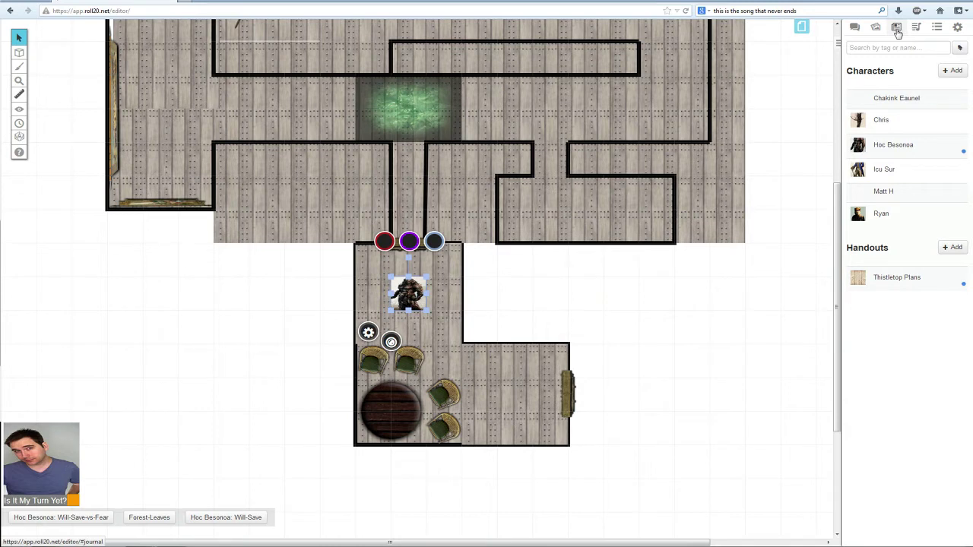
{"action": "left_click", "coordinate": [902, 149]}
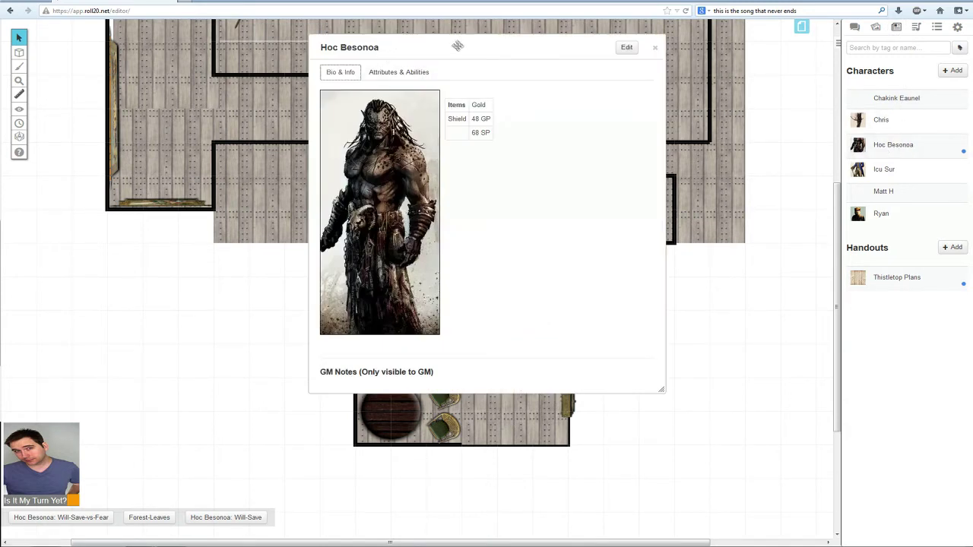
{"action": "left_click_drag", "start_coordinate": [456, 44], "coordinate": [525, 62]}
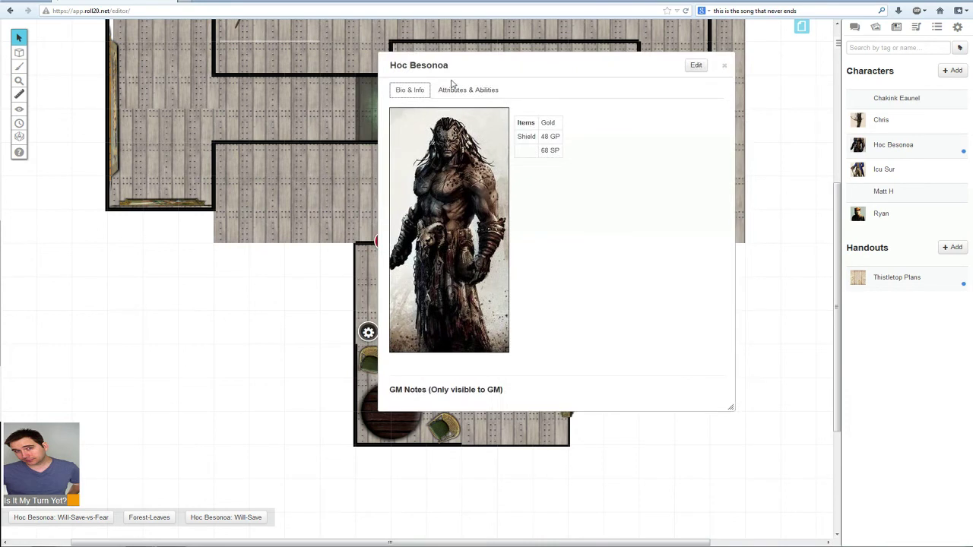
Edit Hoc Besonoa's Will-Save ability so that it shows as a token action instead of in the macro bar.
{"action": "left_click_drag", "start_coordinate": [643, 71], "coordinate": [569, 65]}
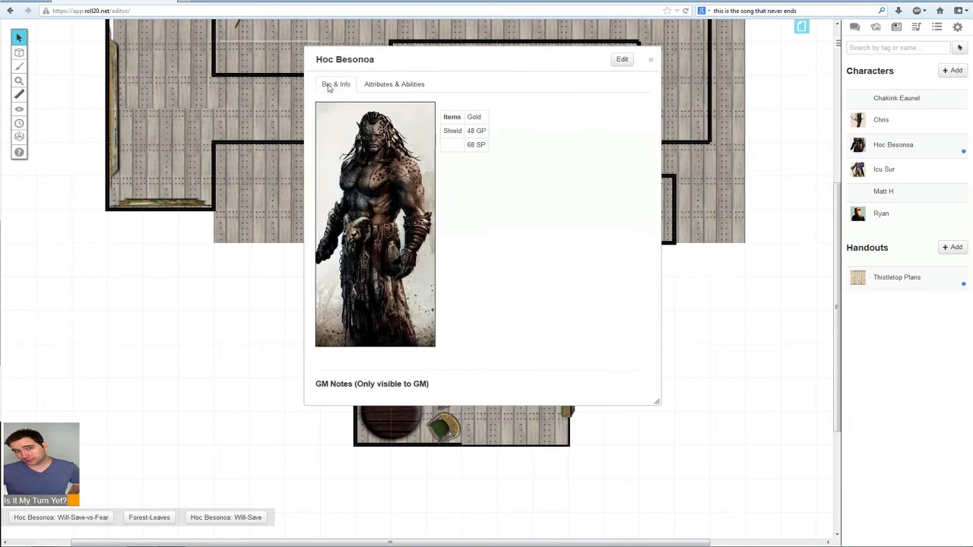
{"action": "left_click", "coordinate": [373, 85]}
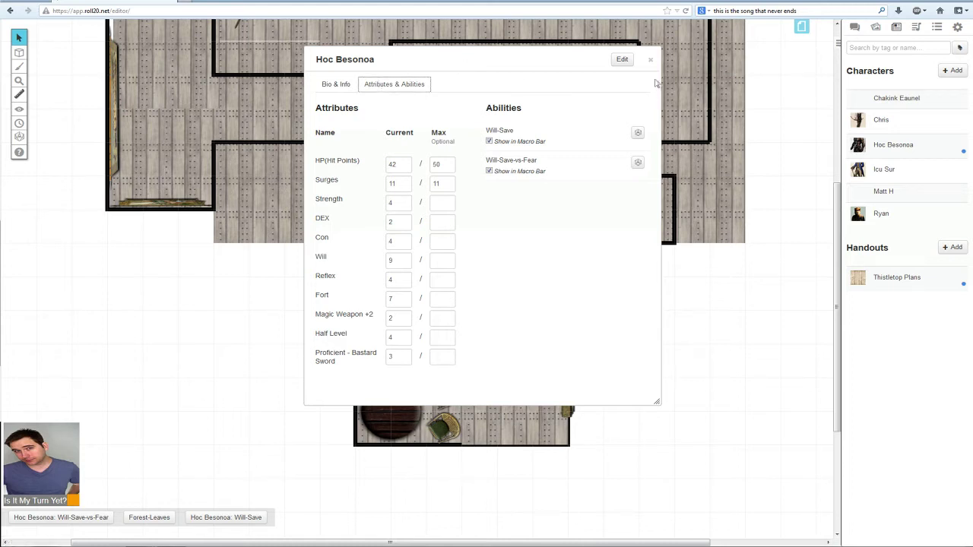
{"action": "left_click", "coordinate": [624, 60]}
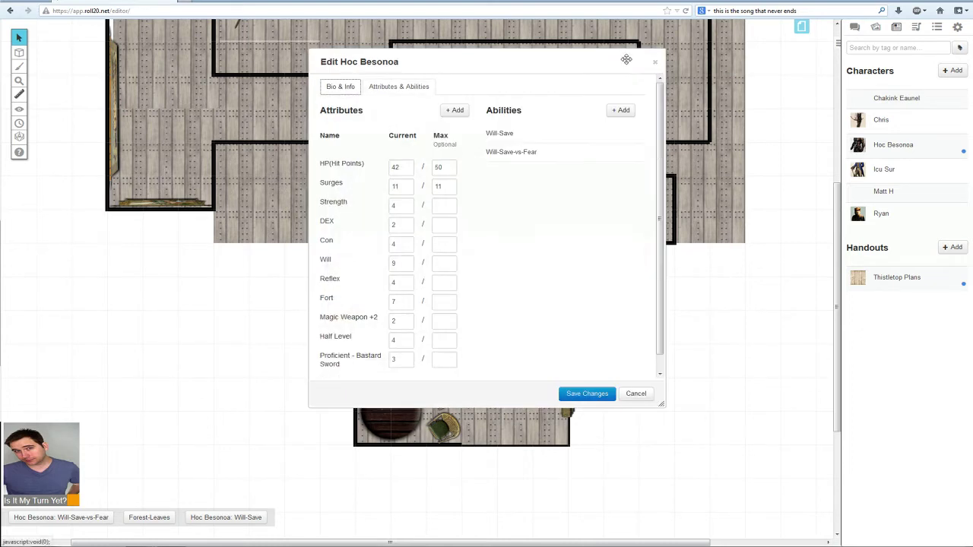
{"action": "mouse_move", "coordinate": [546, 132]}
{"action": "mouse_move", "coordinate": [575, 154]}
{"action": "left_click", "coordinate": [608, 135]}
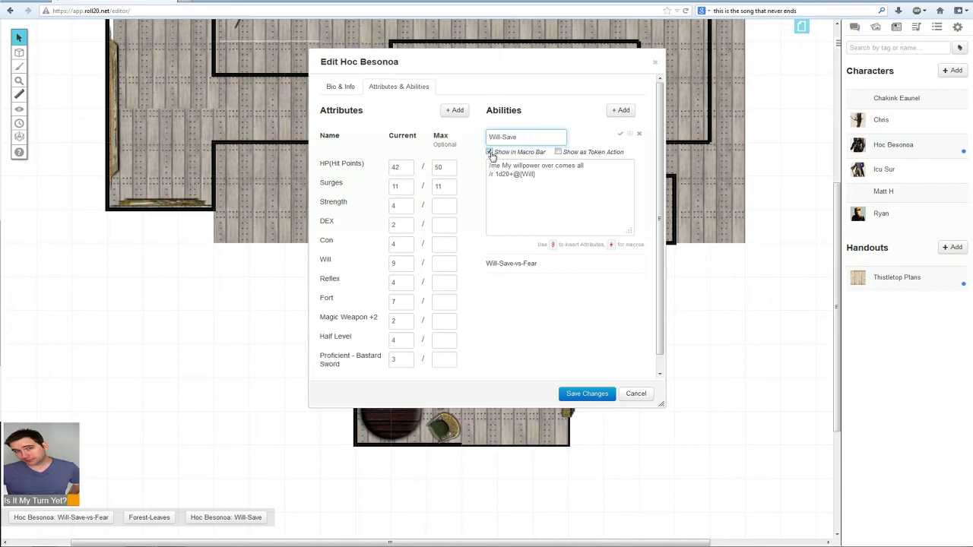
{"action": "left_click", "coordinate": [491, 153]}
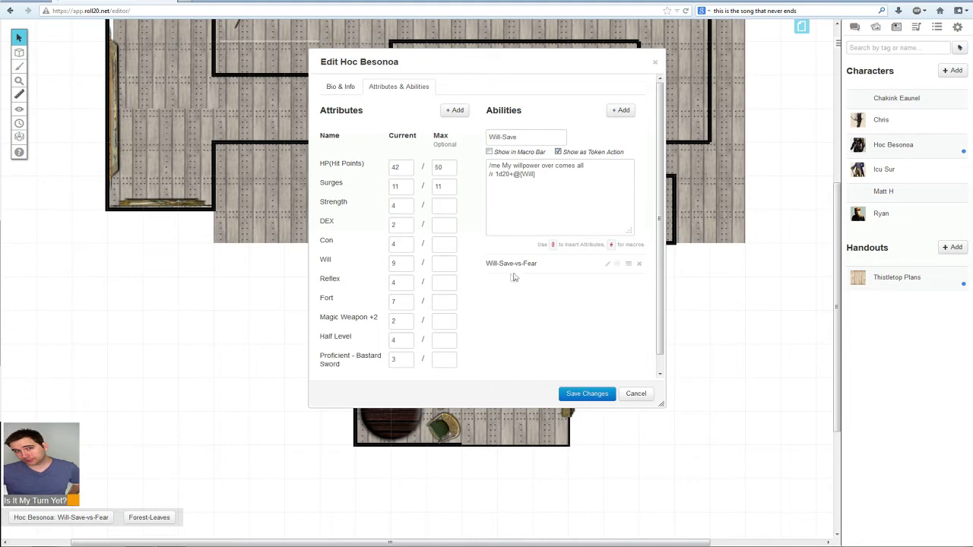
Make Will-Save-vs-Fear a token action instead of a macro bar entry, save the changes, and close the character sheet.
{"action": "left_click", "coordinate": [607, 264]}
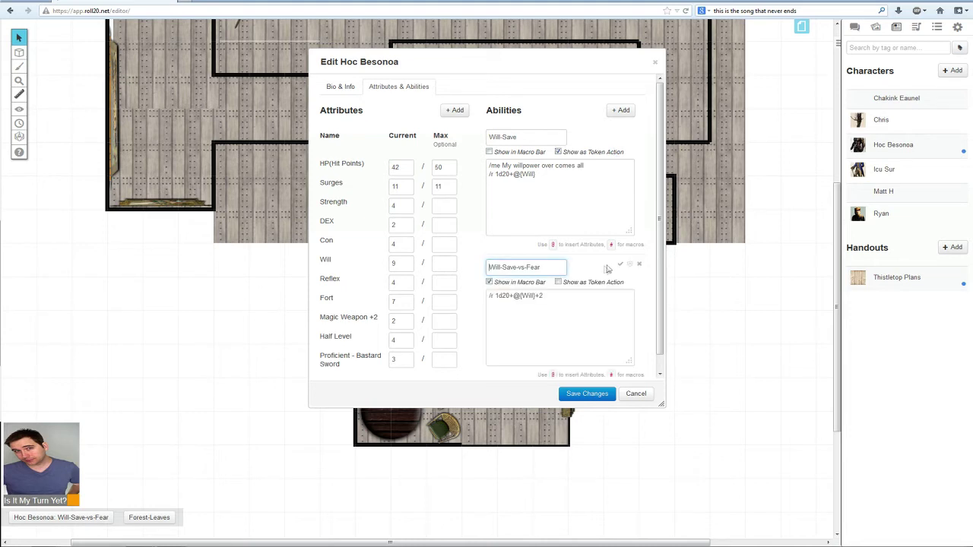
{"action": "left_click", "coordinate": [490, 283]}
{"action": "left_click", "coordinate": [558, 283]}
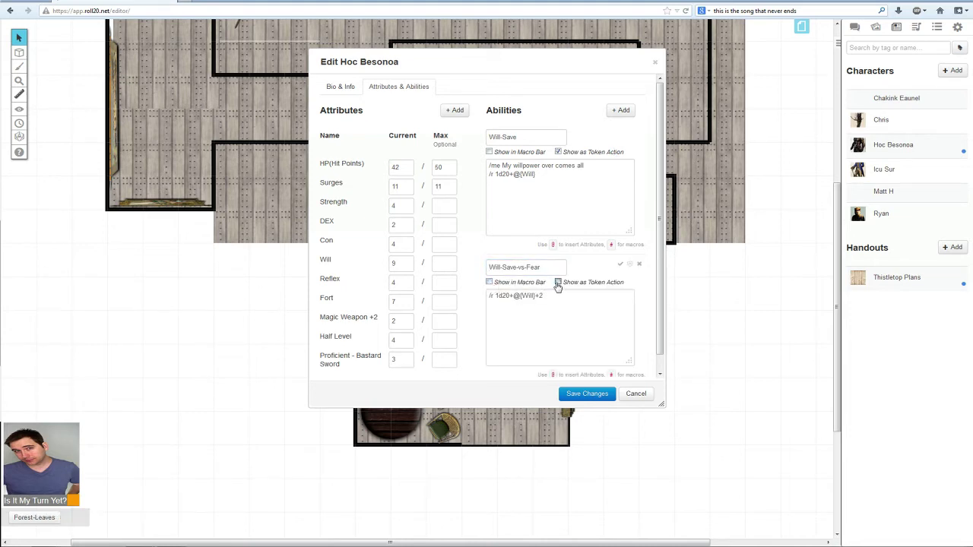
{"action": "left_click", "coordinate": [579, 393]}
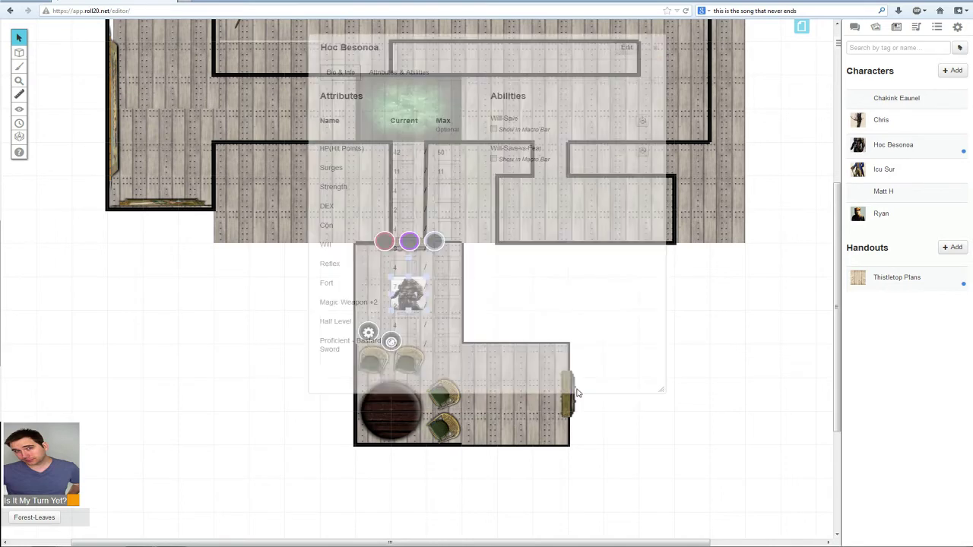
{"action": "left_click", "coordinate": [654, 48]}
{"action": "left_click", "coordinate": [632, 296]}
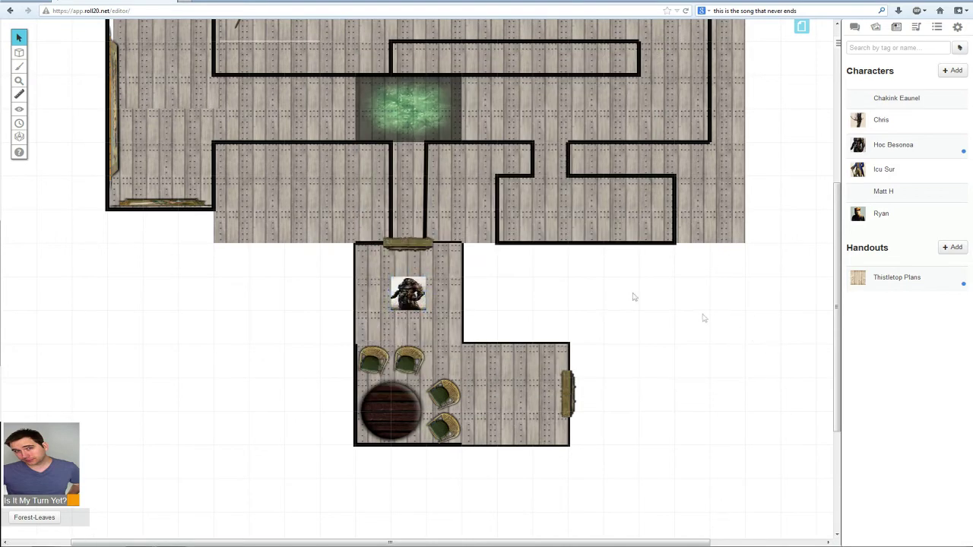
{"action": "scroll", "coordinate": [631, 296], "scroll_direction": "up", "scroll_amount": 2}
{"action": "scroll", "coordinate": [608, 307], "scroll_direction": "down", "scroll_amount": 5}
{"action": "scroll", "coordinate": [608, 308], "scroll_direction": "up", "scroll_amount": 5}
{"action": "scroll", "coordinate": [582, 330], "scroll_direction": "down", "scroll_amount": 2}
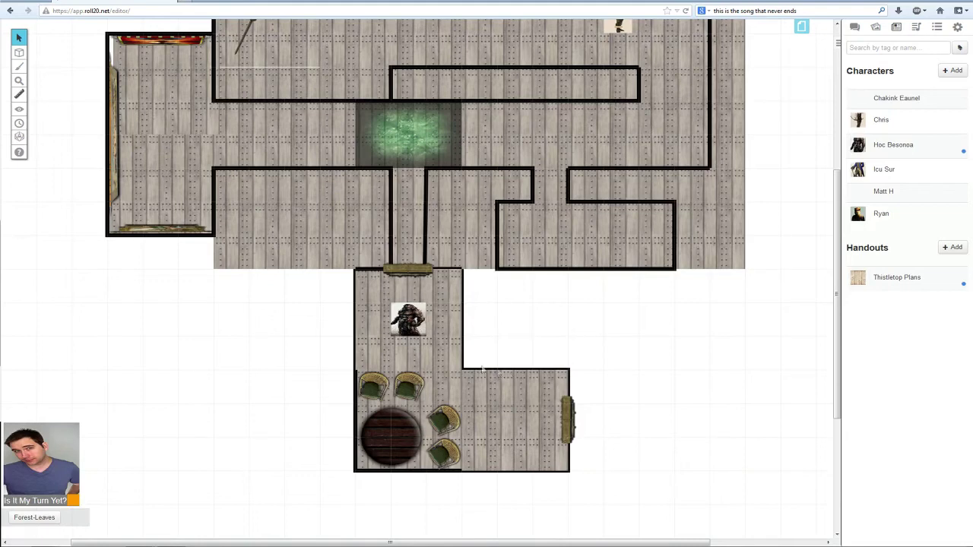
{"action": "scroll", "coordinate": [324, 348], "scroll_direction": "up", "scroll_amount": 2}
{"action": "scroll", "coordinate": [323, 348], "scroll_direction": "down", "scroll_amount": 3}
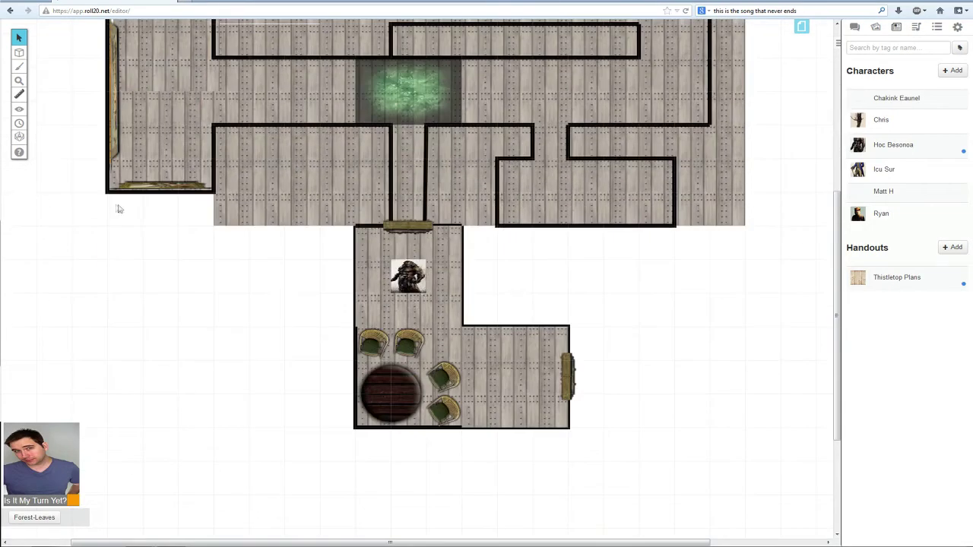
{"action": "scroll", "coordinate": [117, 208], "scroll_direction": "up", "scroll_amount": 3}
{"action": "scroll", "coordinate": [140, 243], "scroll_direction": "down", "scroll_amount": 3}
{"action": "scroll", "coordinate": [144, 254], "scroll_direction": "up", "scroll_amount": 1}
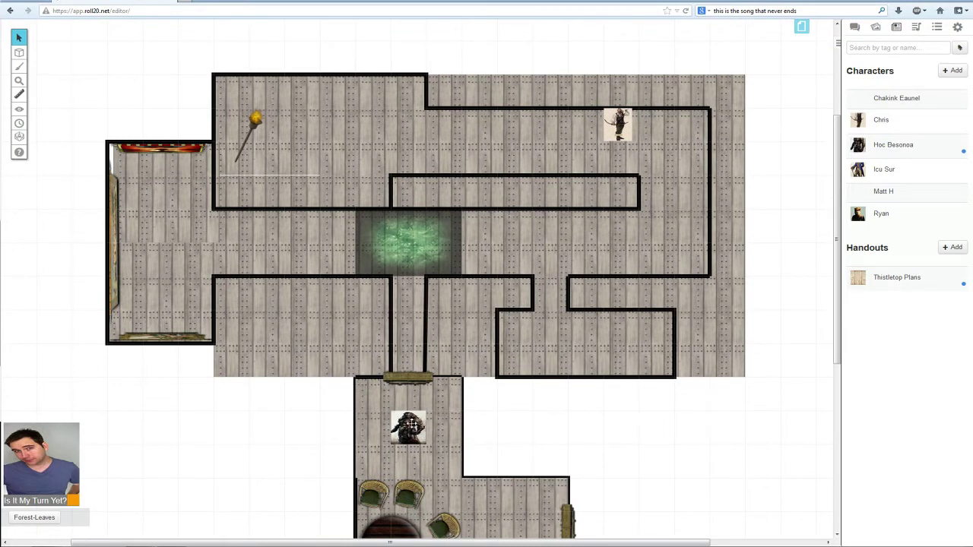
Open Hoc Besonoa's character sheet, review its biography and items, and close it.
{"action": "left_click", "coordinate": [905, 149]}
{"action": "left_click", "coordinate": [341, 72]}
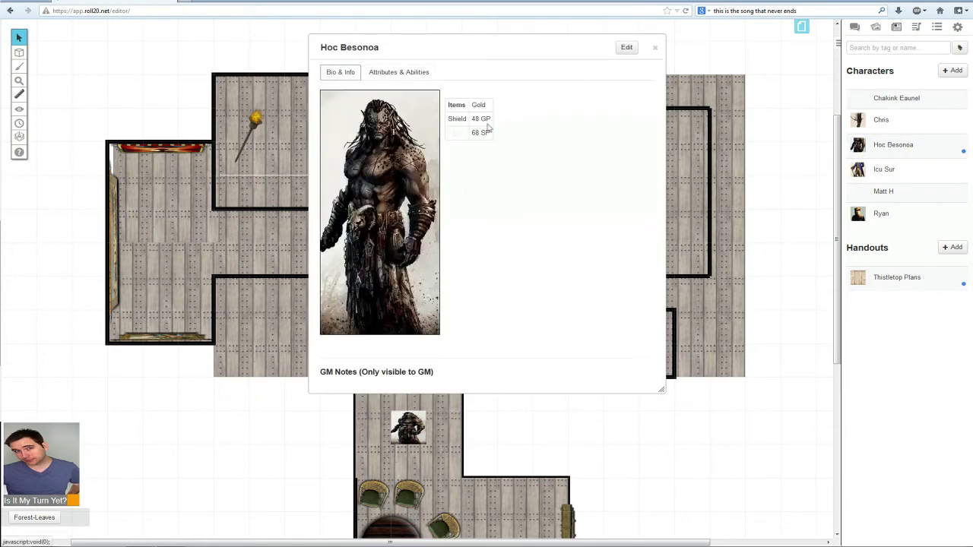
{"action": "left_click", "coordinate": [654, 48]}
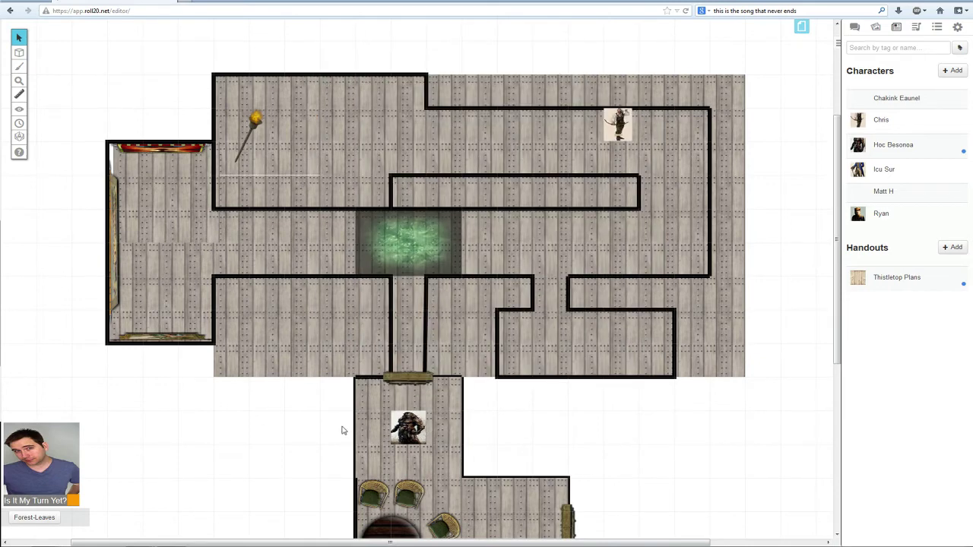
Select the dark warrior token and roll its Will-Save token action with the chat log in view.
{"action": "scroll", "coordinate": [303, 370], "scroll_direction": "down", "scroll_amount": 3}
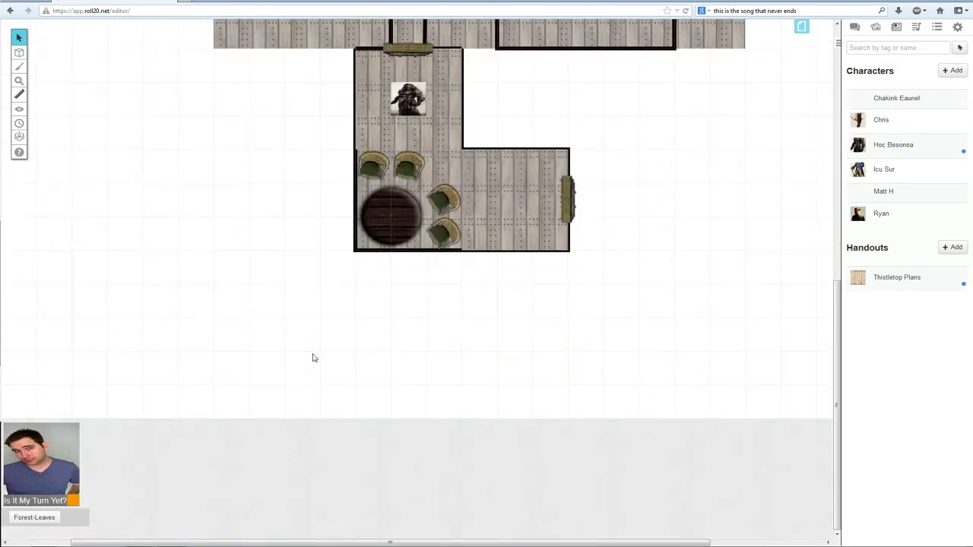
{"action": "scroll", "coordinate": [292, 361], "scroll_direction": "up", "scroll_amount": 5}
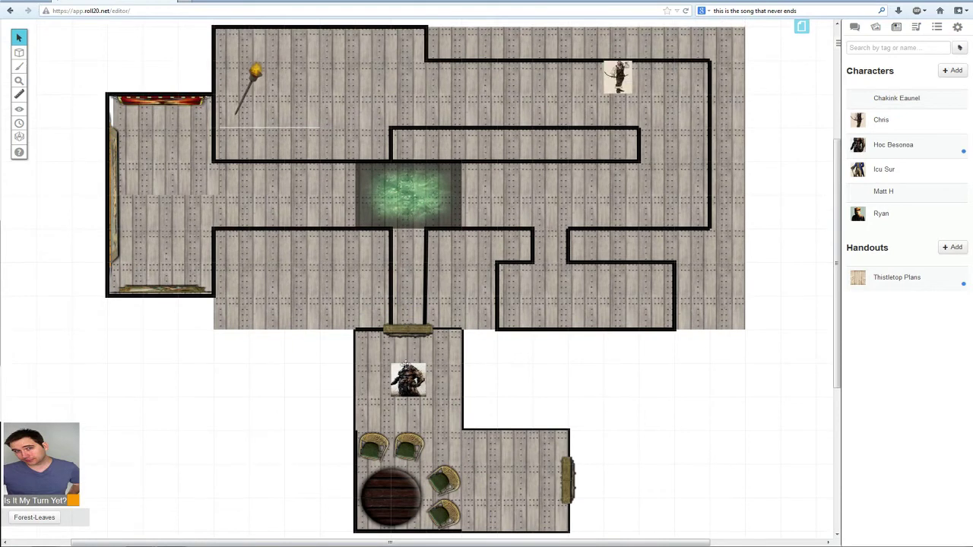
{"action": "left_click", "coordinate": [407, 384]}
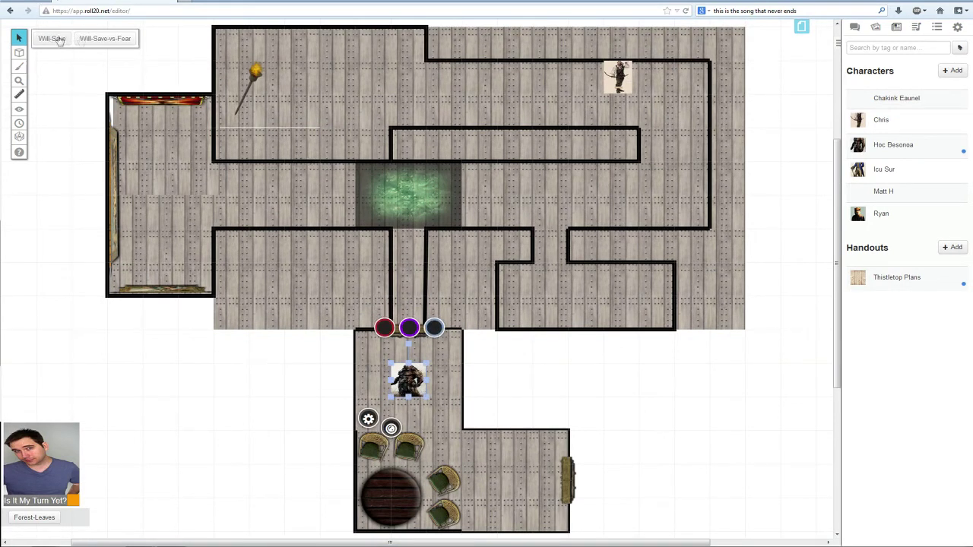
{"action": "left_click", "coordinate": [853, 27]}
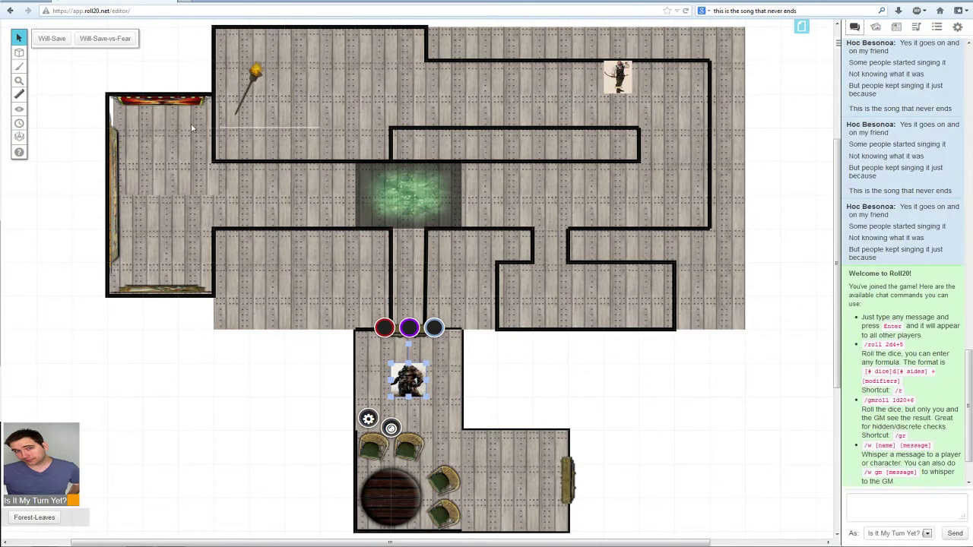
{"action": "left_click", "coordinate": [61, 39]}
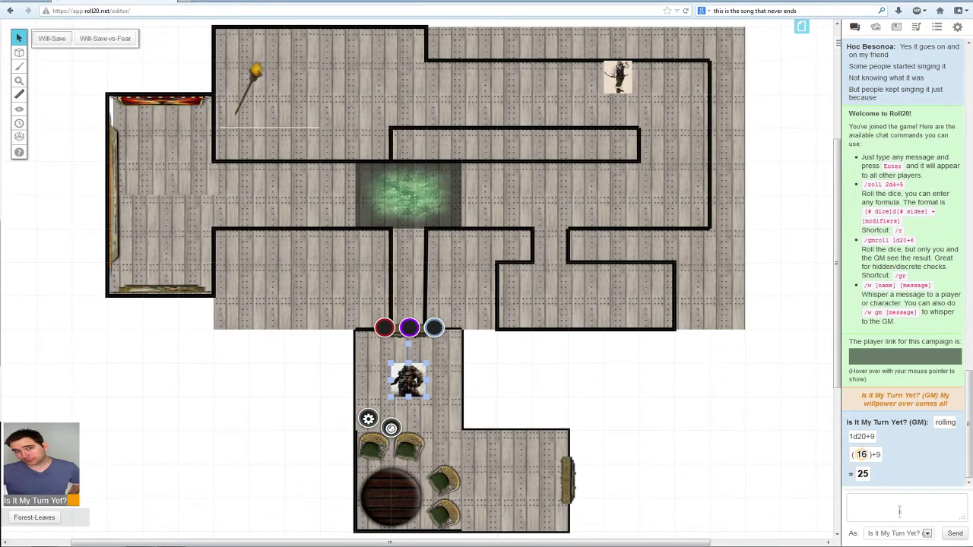
Set the chat speaker to Hoc Besonoa and roll the token's Will-Save-vs-Fear action.
{"action": "left_click", "coordinate": [899, 535]}
{"action": "left_click", "coordinate": [887, 500]}
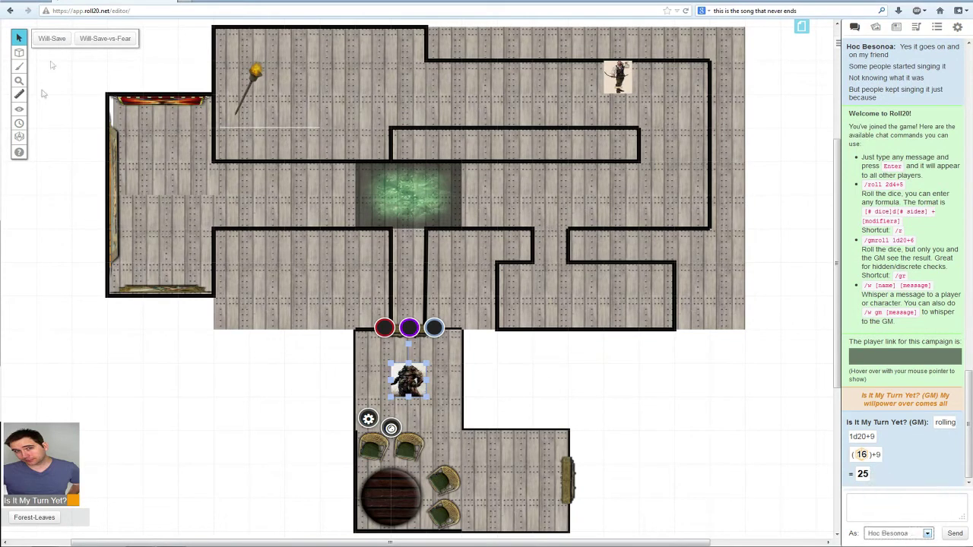
{"action": "left_click", "coordinate": [110, 46]}
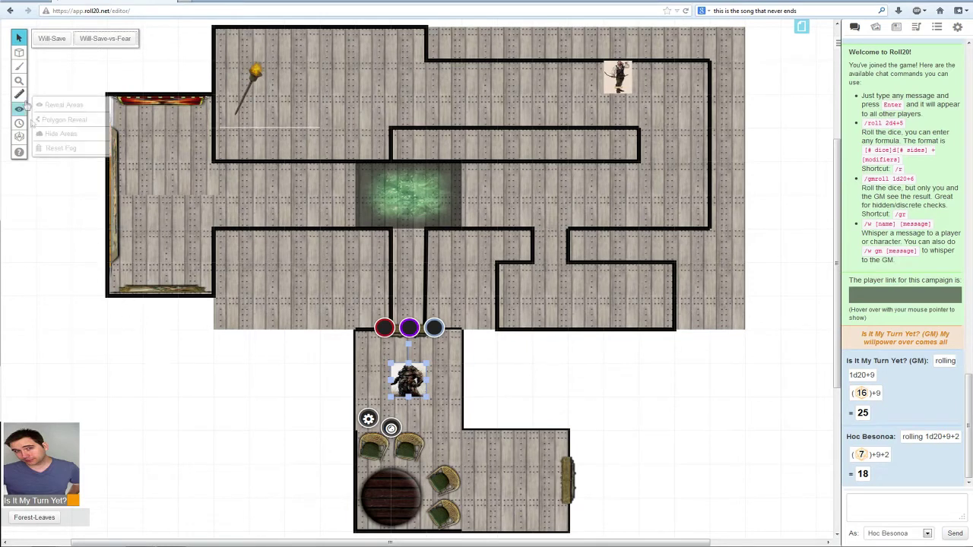
Check which character the dark warrior token represents in its token settings, and close them without changes.
{"action": "left_click", "coordinate": [447, 364]}
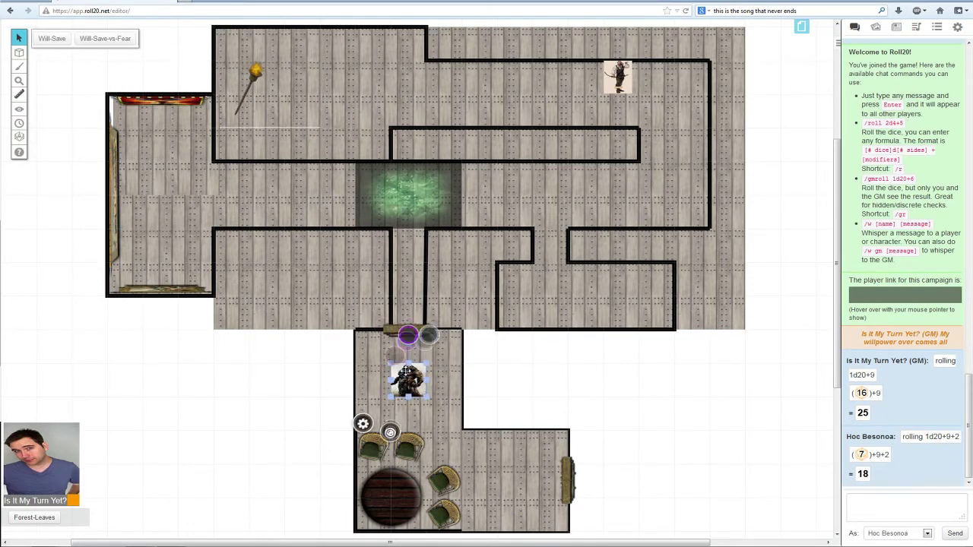
{"action": "left_click", "coordinate": [406, 376]}
{"action": "double_click", "coordinate": [403, 382]}
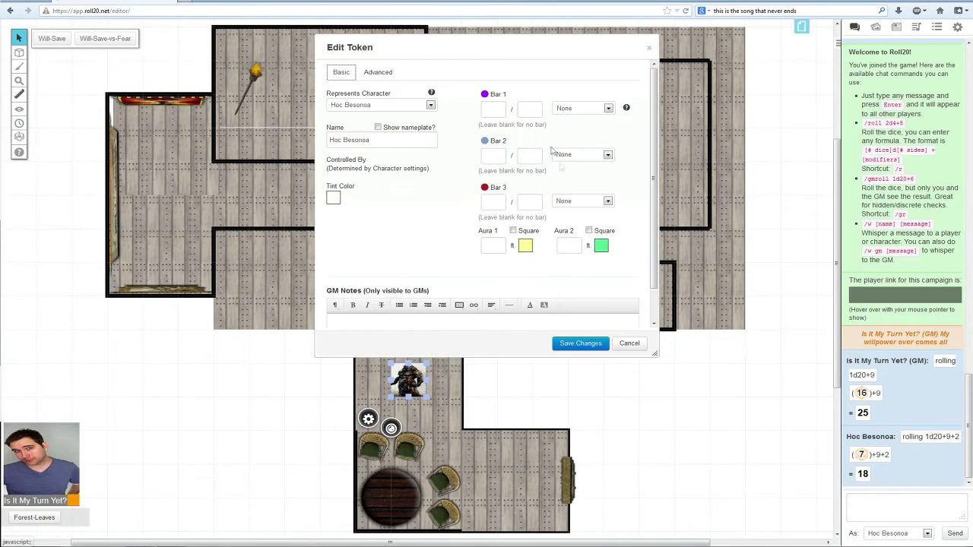
{"action": "left_click", "coordinate": [644, 43]}
Open Hoc Besonoa's attributes and abilities for editing from the journal, and expand the Will-Save ability.
{"action": "left_click", "coordinate": [936, 28]}
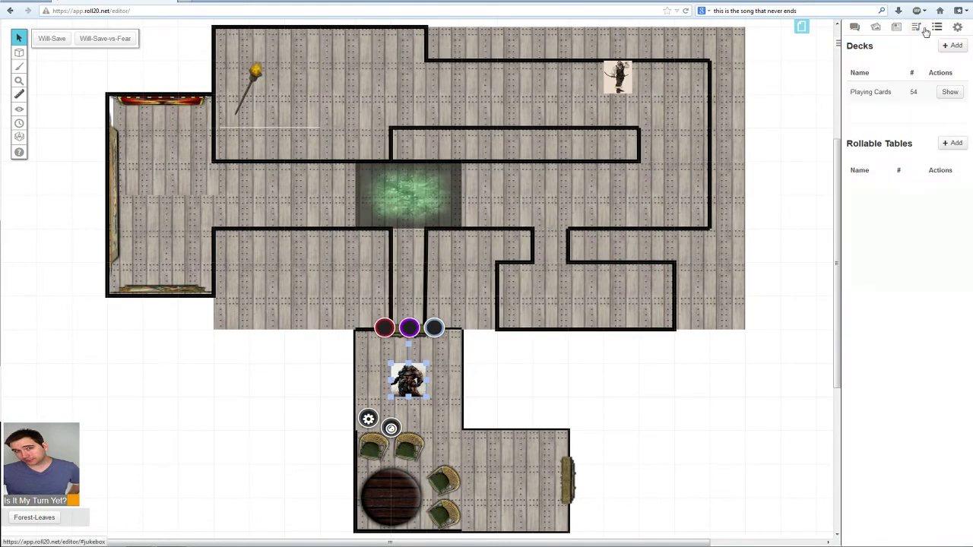
{"action": "left_click", "coordinate": [922, 29]}
{"action": "left_click", "coordinate": [895, 27]}
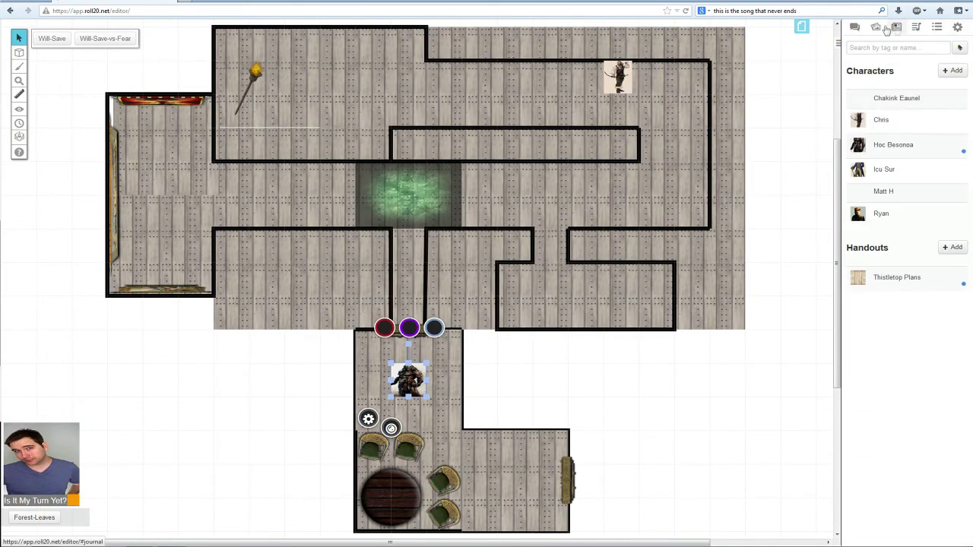
{"action": "left_click", "coordinate": [891, 146]}
{"action": "left_click", "coordinate": [419, 72]}
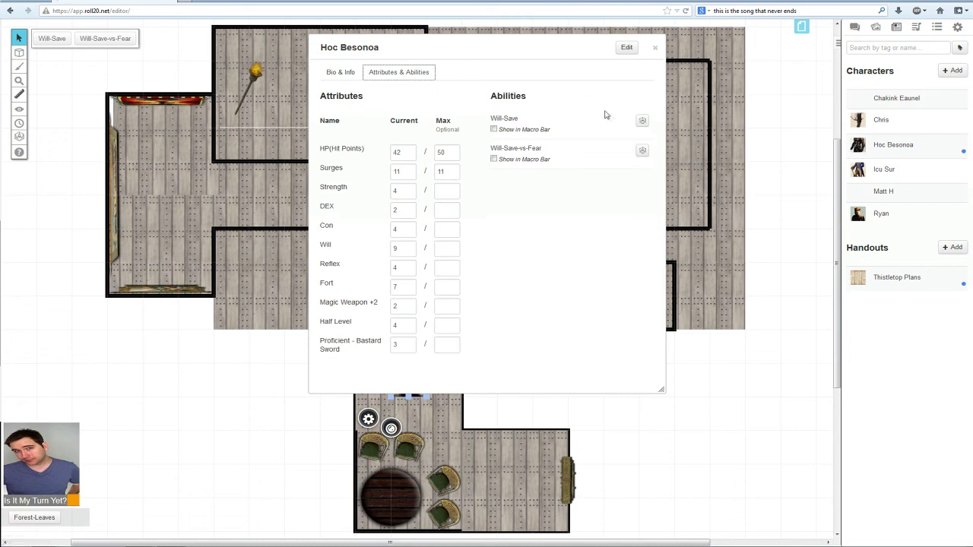
{"action": "left_click", "coordinate": [629, 47]}
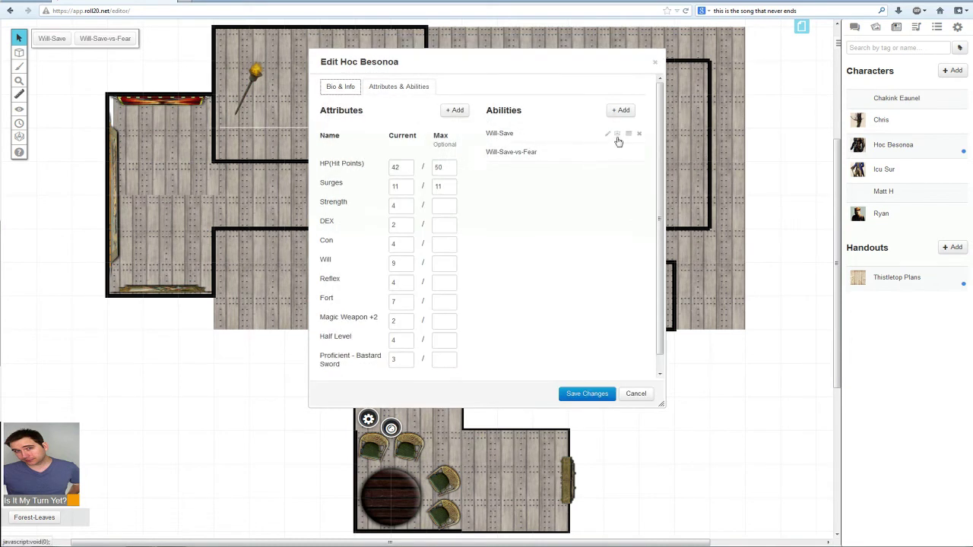
{"action": "left_click", "coordinate": [614, 134]}
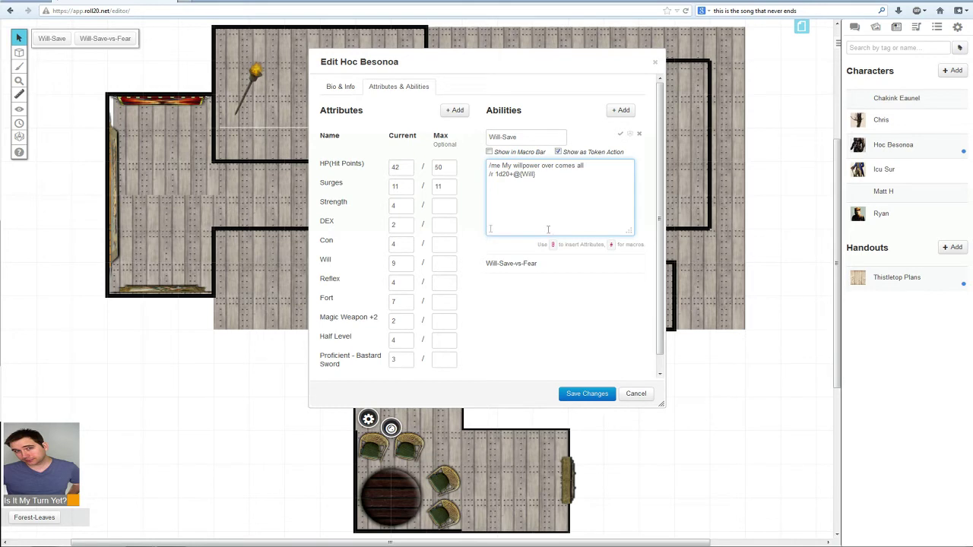
Enter 9 as the current value of the Will attribute.
{"action": "scroll", "coordinate": [385, 216], "scroll_direction": "down", "scroll_amount": 1}
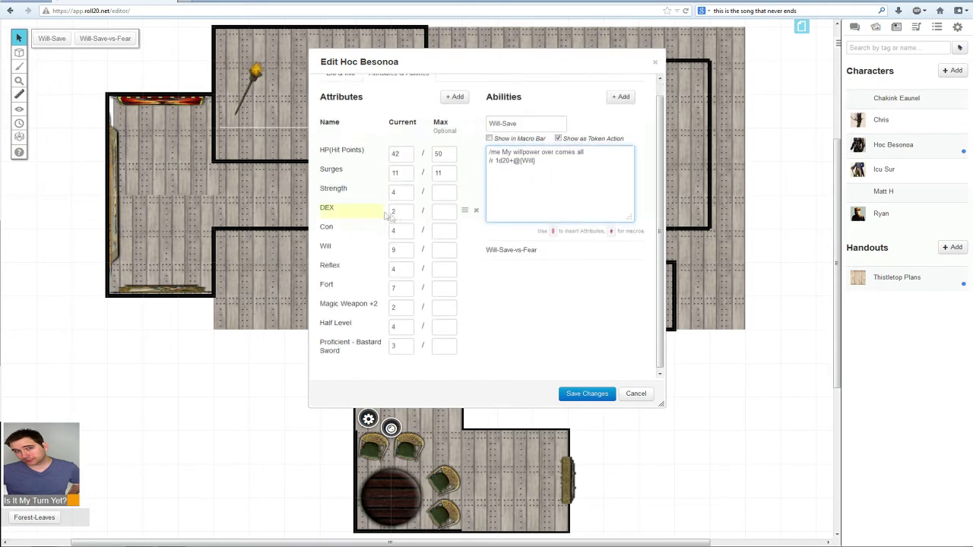
{"action": "scroll", "coordinate": [386, 217], "scroll_direction": "down", "scroll_amount": 1}
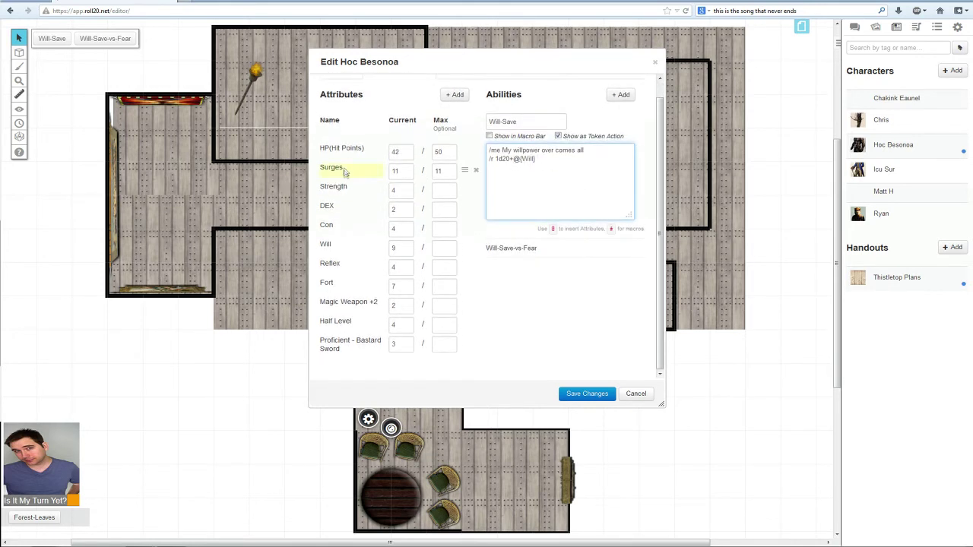
{"action": "left_click", "coordinate": [391, 249]}
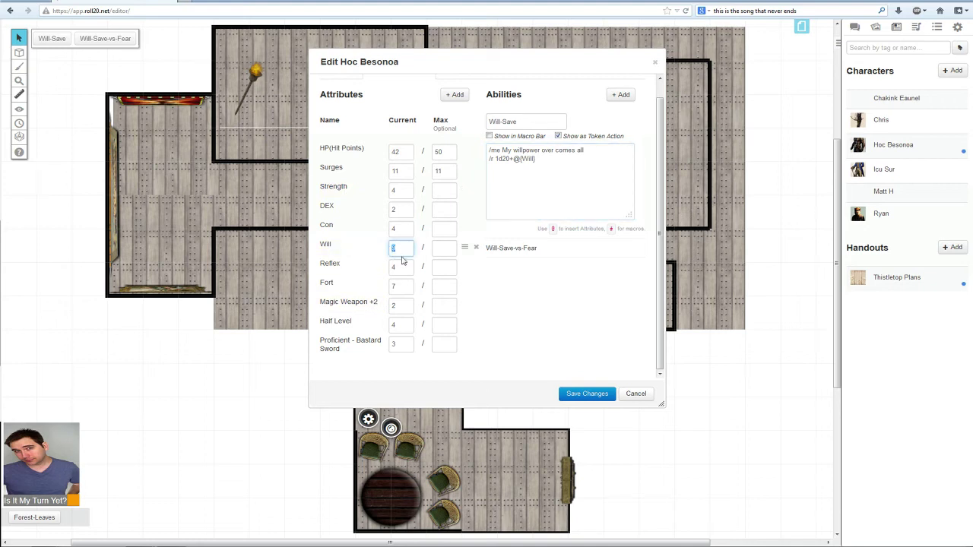
{"action": "type", "text": "9"}
Highlight the full Will-Save macro text, and single out its first line, "/me My willpower over comes all".
{"action": "left_click", "coordinate": [579, 183]}
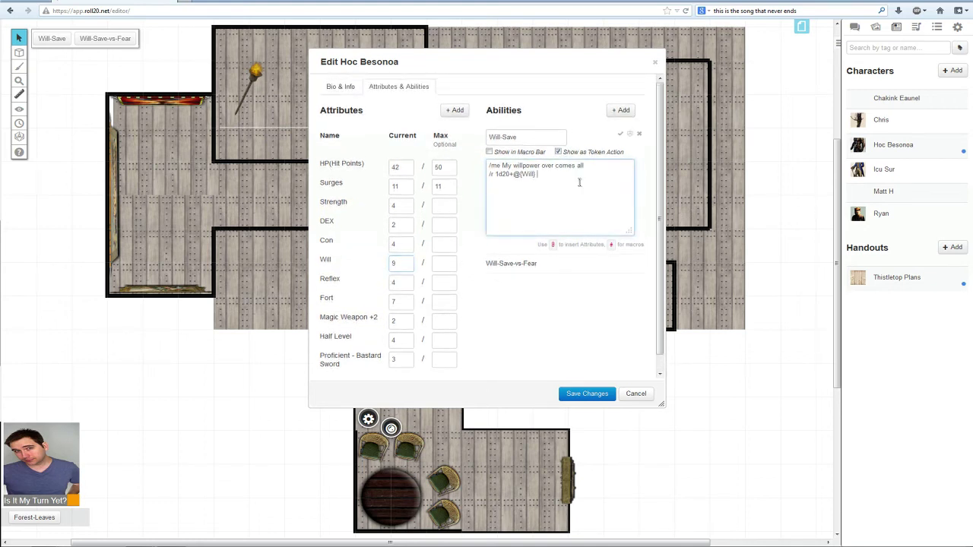
{"action": "key", "text": "ctrl+a"}
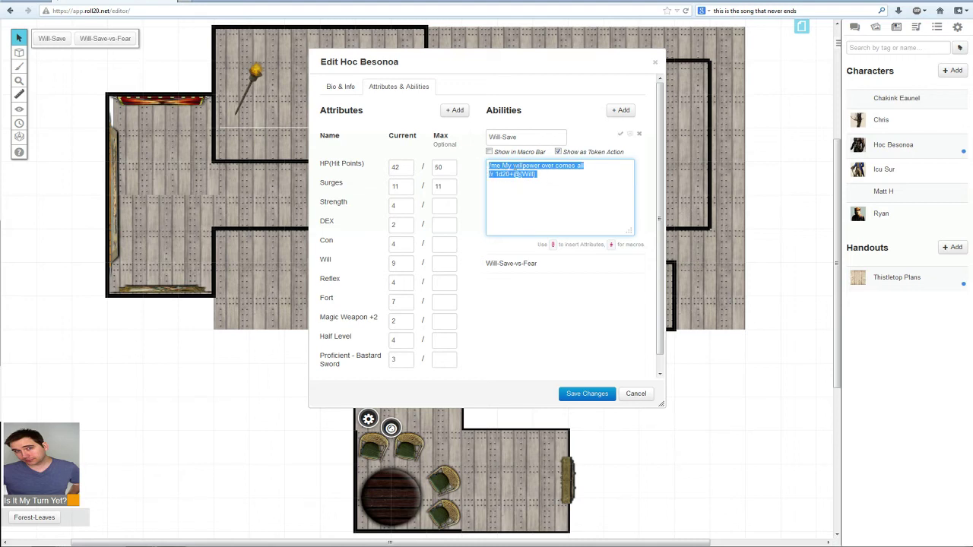
{"action": "left_click", "coordinate": [490, 165]}
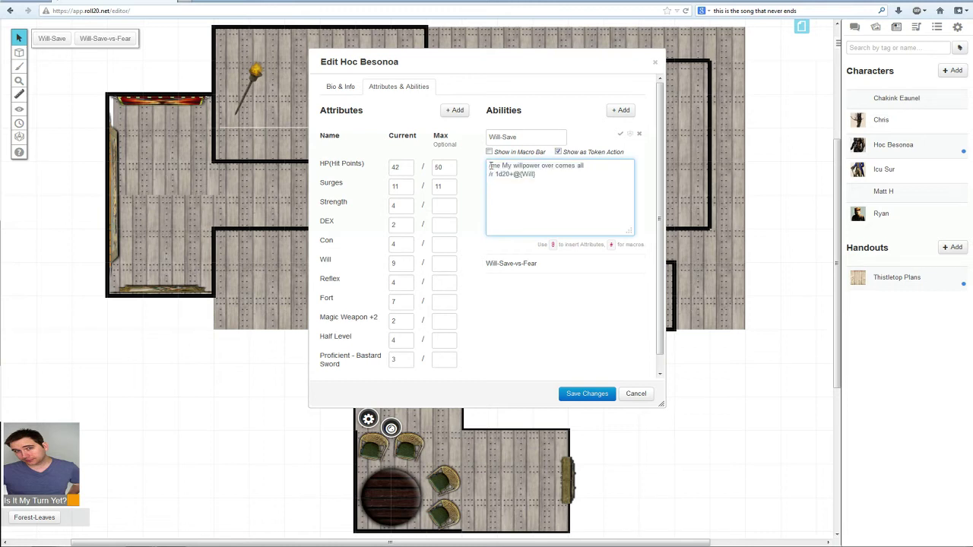
{"action": "left_click_drag", "start_coordinate": [491, 165], "coordinate": [625, 166]}
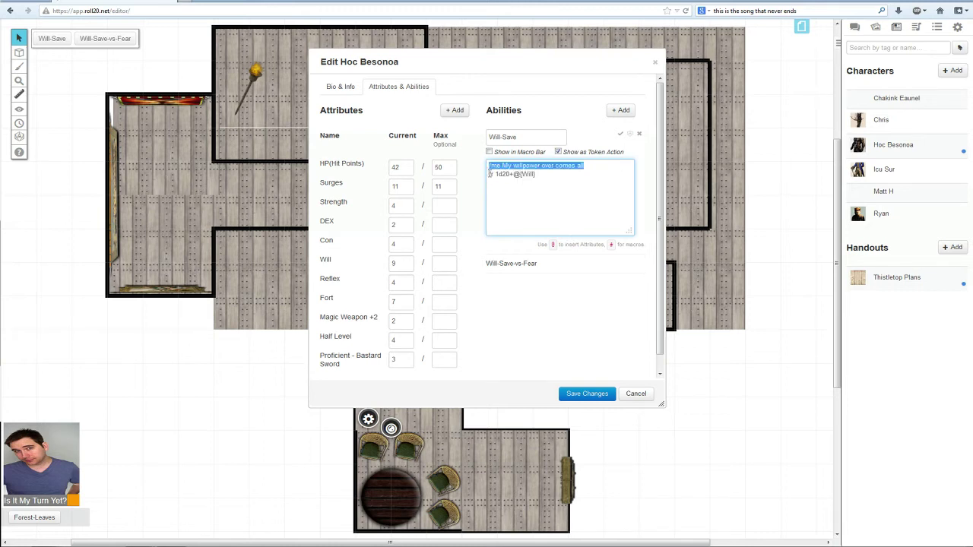
Highlight the Will-Save macro's roll line "/r 1d20+@{Will}", then save Hoc Besonoa's changes and close the character sheet.
{"action": "left_click_drag", "start_coordinate": [490, 175], "coordinate": [570, 178]}
{"action": "left_click", "coordinate": [570, 178]}
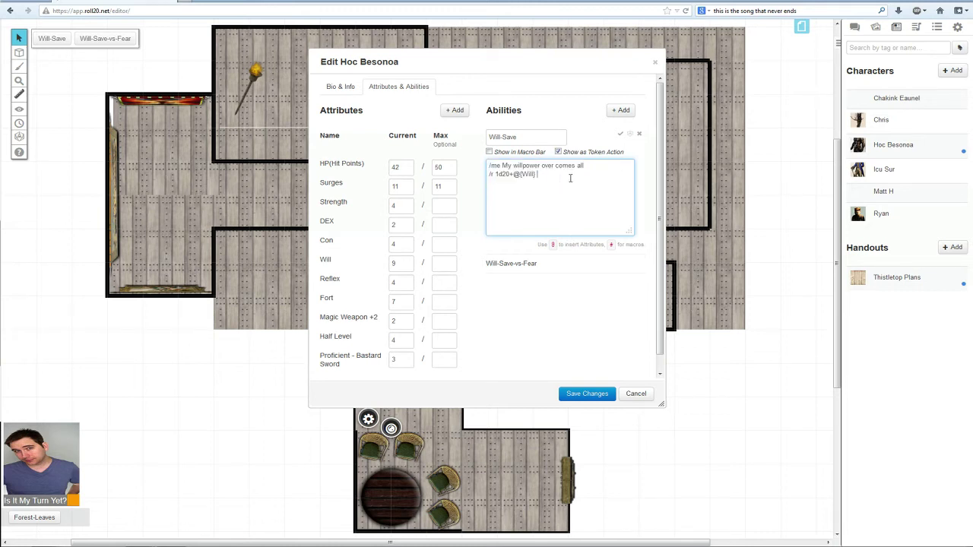
{"action": "left_click", "coordinate": [575, 397]}
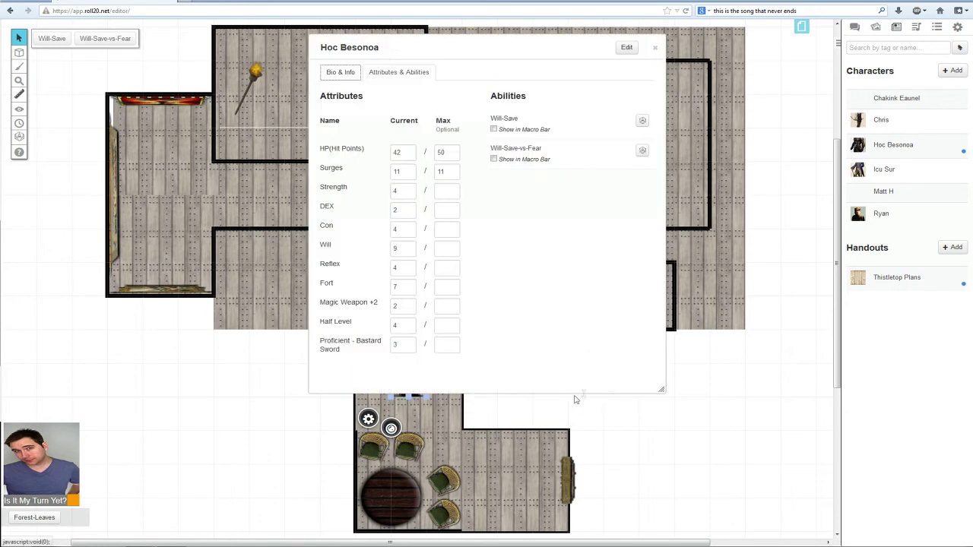
{"action": "left_click", "coordinate": [658, 48]}
Reopen Hoc Besonoa from the journal, start editing the bio, and place the text cursor below the items table in Bio & Info.
{"action": "left_click_drag", "start_coordinate": [837, 216], "coordinate": [840, 106]}
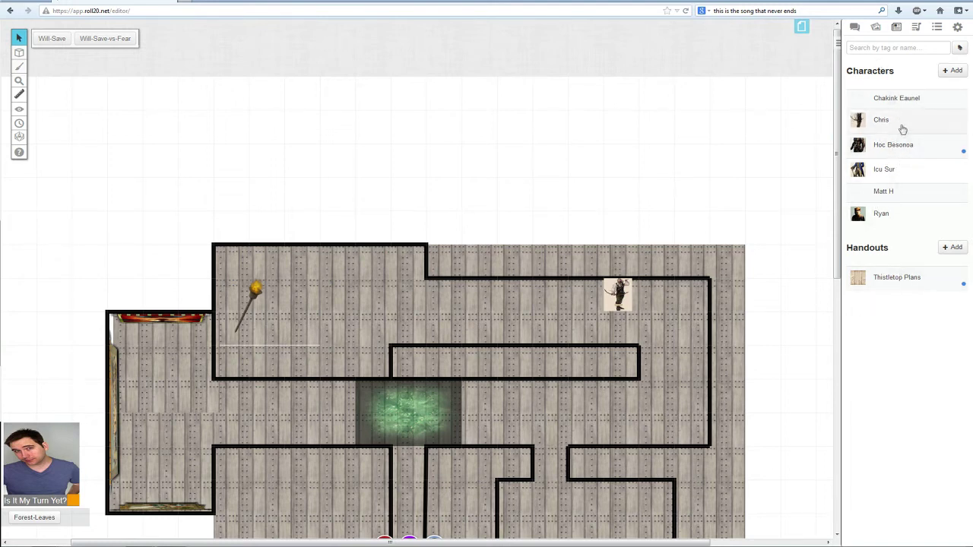
{"action": "left_click", "coordinate": [932, 150]}
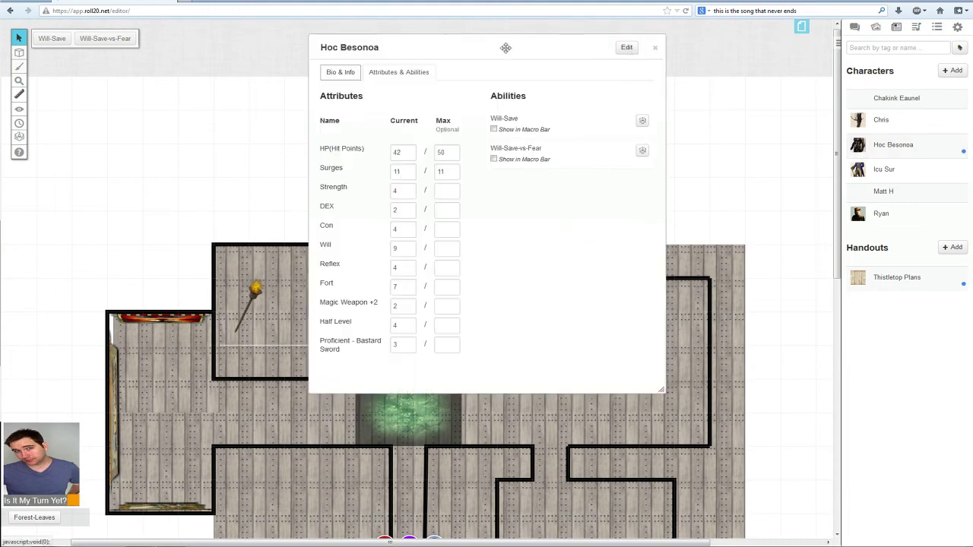
{"action": "left_click_drag", "start_coordinate": [504, 46], "coordinate": [248, 95]}
{"action": "left_click", "coordinate": [219, 62]}
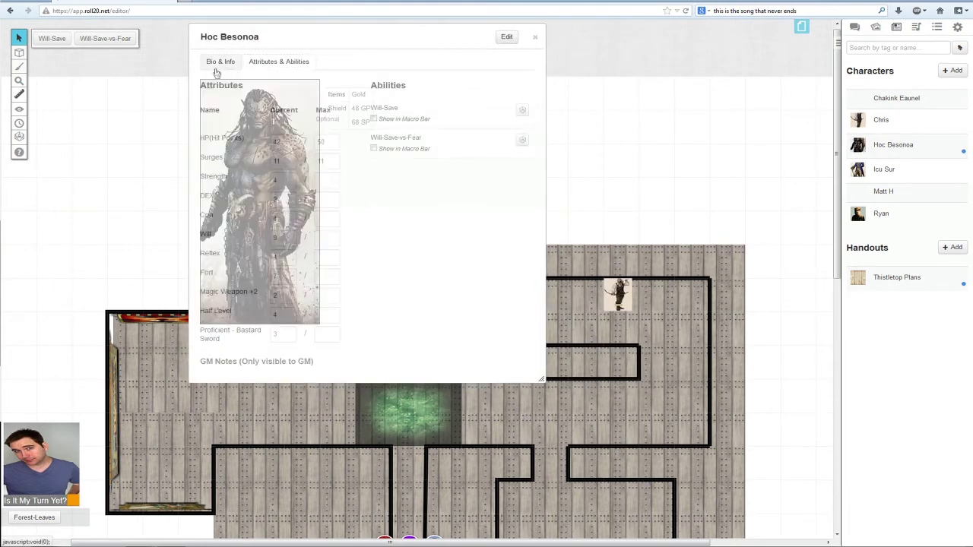
{"action": "left_click", "coordinate": [507, 38]}
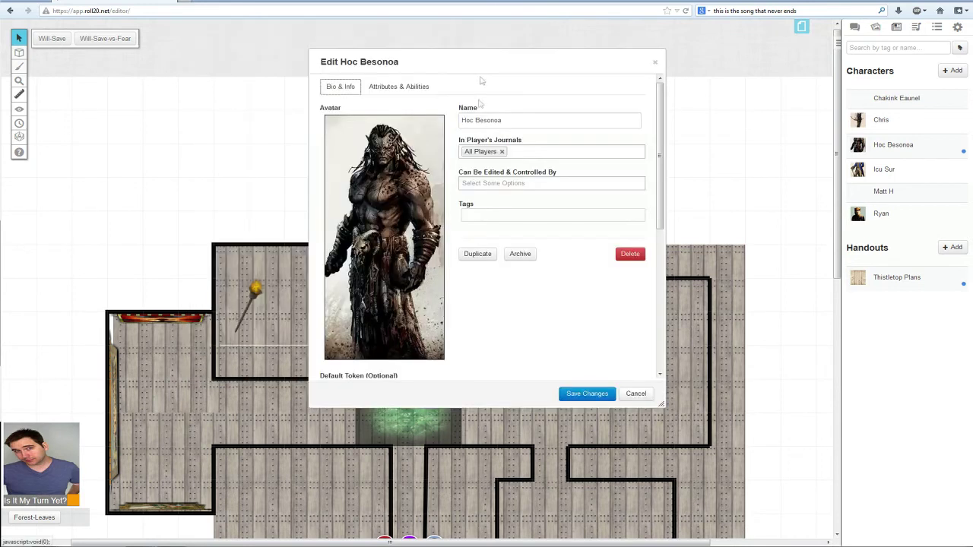
{"action": "scroll", "coordinate": [550, 293], "scroll_direction": "down", "scroll_amount": 3}
{"action": "left_click", "coordinate": [393, 299]}
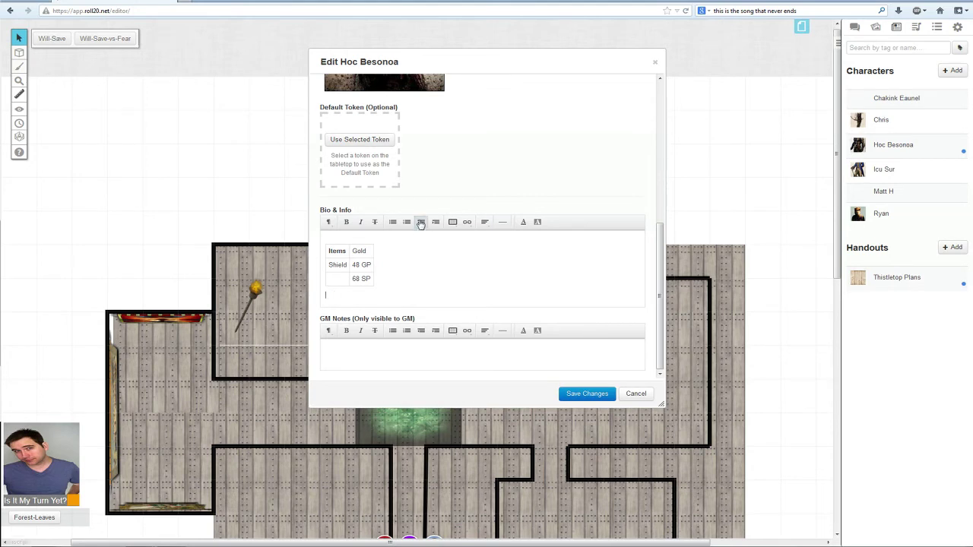
{"action": "scroll", "coordinate": [471, 228], "scroll_direction": "up", "scroll_amount": 1}
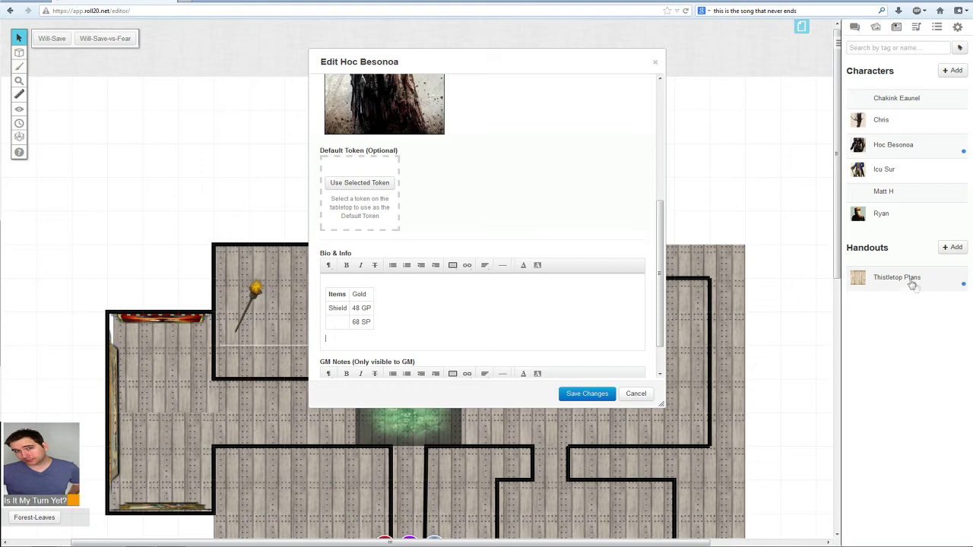
{"action": "scroll", "coordinate": [494, 365], "scroll_direction": "down", "scroll_amount": 1}
{"action": "scroll", "coordinate": [479, 325], "scroll_direction": "up", "scroll_amount": 1}
Add "This character is in possesion of [Thistletop Plans]" as a handout link below the items table, and save the character.
{"action": "type", "text": "Hoc"}
{"action": "key", "text": "BackSpace"}
{"action": "key", "text": "BackSpace"}
{"action": "key", "text": "BackSpace"}
{"action": "type", "text": "This chara"}
{"action": "type", "text": "cter "}
{"action": "type", "text": "has"}
{"action": "key", "text": "BackSpace"}
{"action": "key", "text": "BackSpace"}
{"action": "key", "text": "BackSpace"}
{"action": "key", "text": "BackSpace"}
{"action": "type", "text": "is in possesion of [Thistly"}
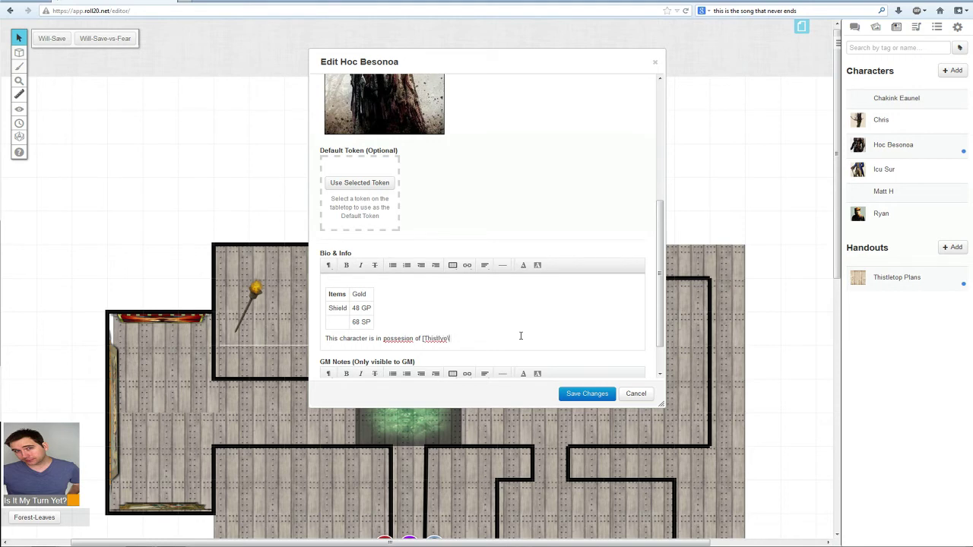
{"action": "key", "text": "BackSpace"}
{"action": "type", "text": "etop Plans"}
{"action": "right_click", "coordinate": [394, 337]}
{"action": "left_click", "coordinate": [414, 344]}
{"action": "left_click", "coordinate": [608, 396]}
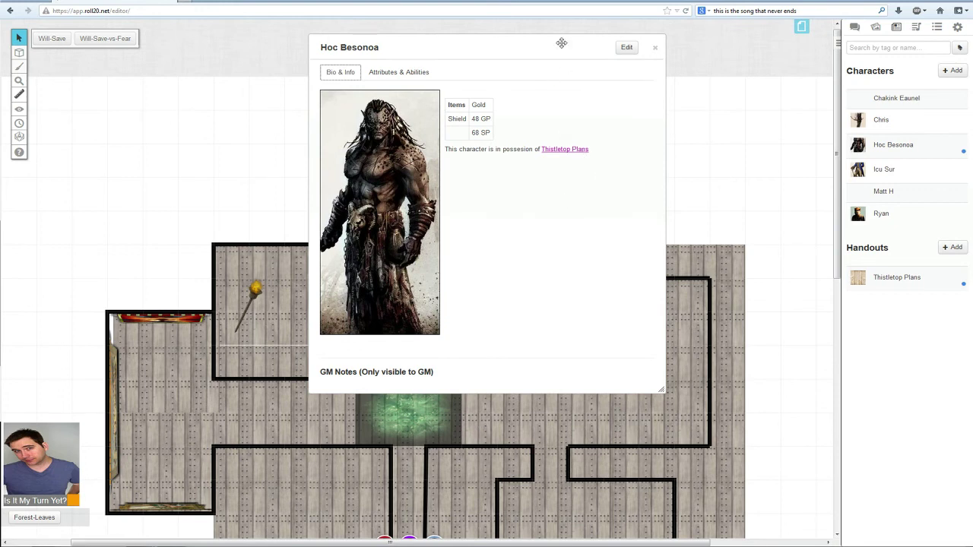
Follow the Thistletop Plans link in Hoc Besonoa's bio to open the handout, and set both windows apart.
{"action": "left_click_drag", "start_coordinate": [561, 43], "coordinate": [309, 39]}
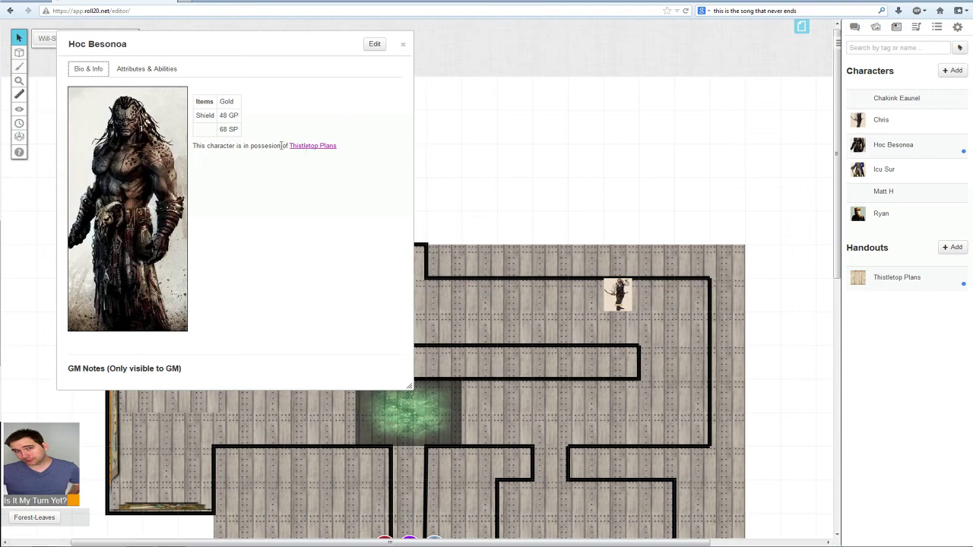
{"action": "left_click", "coordinate": [311, 152]}
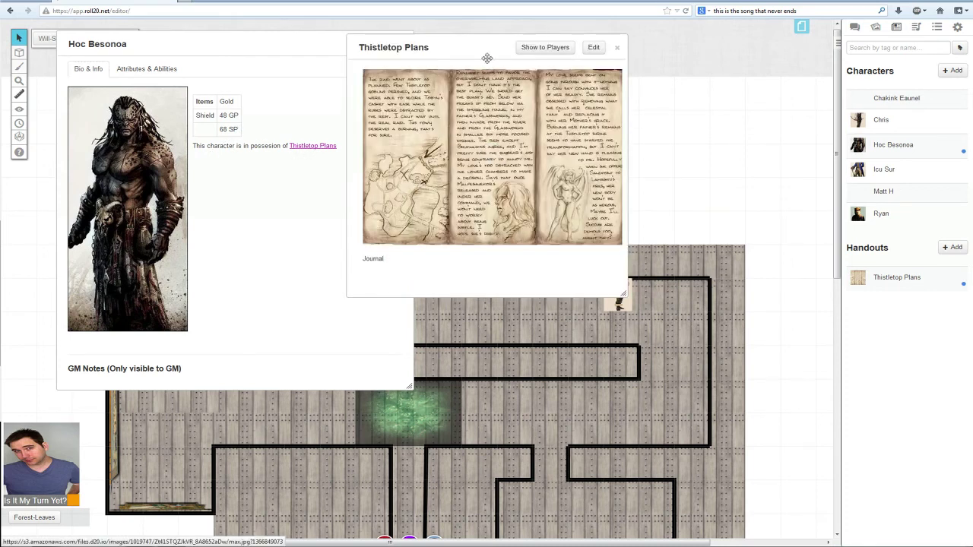
{"action": "left_click_drag", "start_coordinate": [485, 57], "coordinate": [648, 55]}
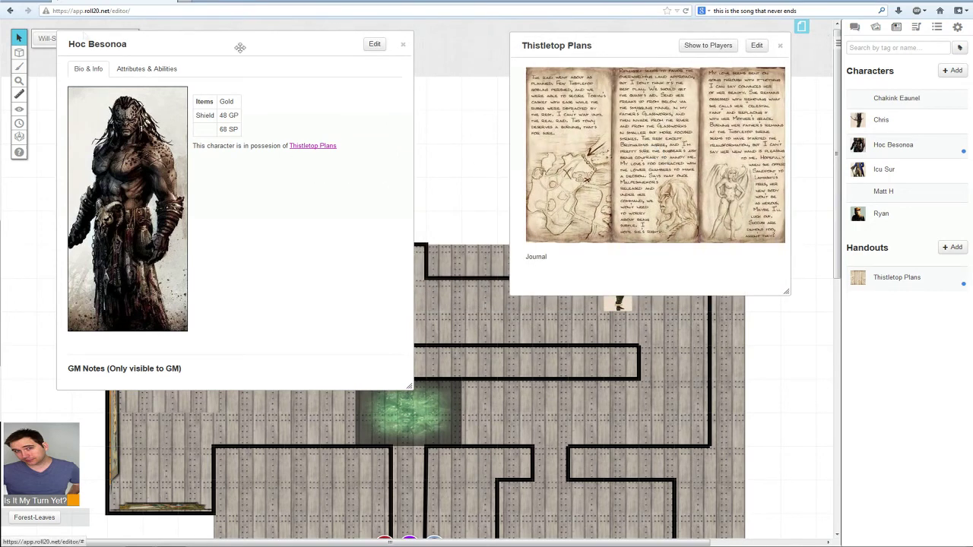
Replace the Thistletop Plans handout's Description & Notes with "[Hoc Besonoa] has this." as a character link, and save the handout.
{"action": "left_click", "coordinate": [758, 47]}
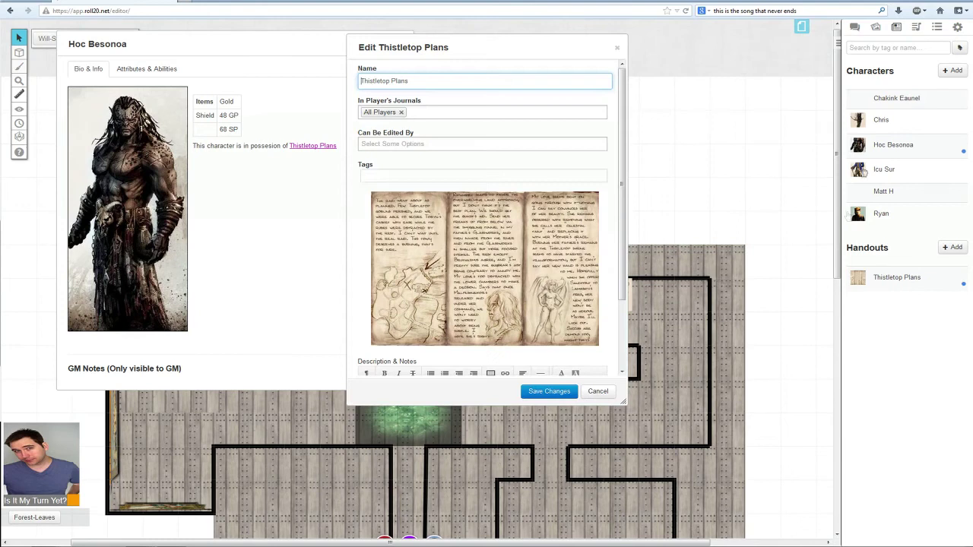
{"action": "scroll", "coordinate": [470, 317], "scroll_direction": "down", "scroll_amount": 2}
{"action": "key", "text": "ctrl+a"}
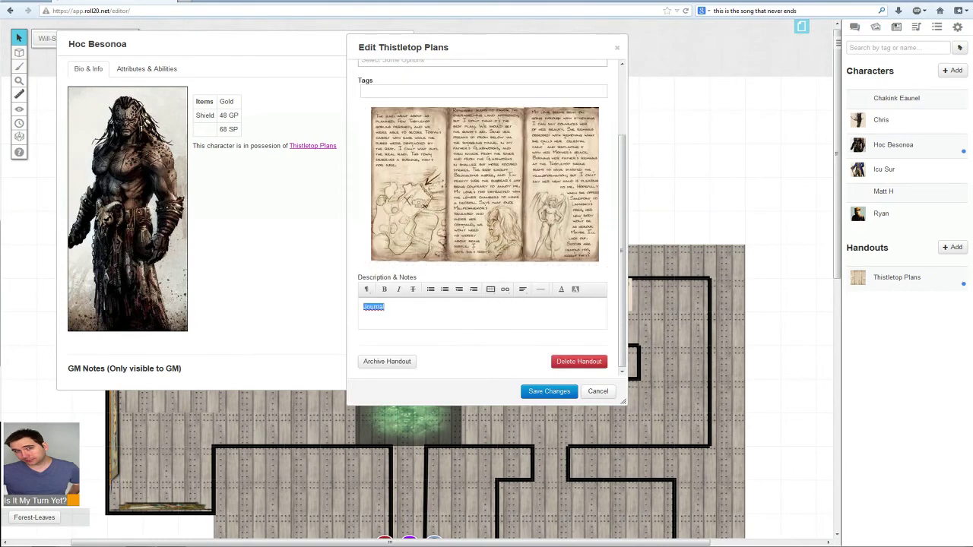
{"action": "key", "text": "BackSpace"}
{"action": "type", "text": "Hoc Bes"}
{"action": "key", "text": "BackSpace"}
{"action": "key", "text": "BackSpace"}
{"action": "key", "text": "BackSpace"}
{"action": "key", "text": "BackSpace"}
{"action": "key", "text": "BackSpace"}
{"action": "key", "text": "BackSpace"}
{"action": "key", "text": "BackSpace"}
{"action": "type", "text": "[ho"}
{"action": "key", "text": "BackSpace"}
{"action": "key", "text": "BackSpace"}
{"action": "type", "text": "[ho"}
{"action": "key", "text": "BackSpace"}
{"action": "key", "text": "BackSpace"}
{"action": "key", "text": "BackSpace"}
{"action": "type", "text": "Hoc Besonoa] has this"}
{"action": "left_click", "coordinate": [549, 391]}
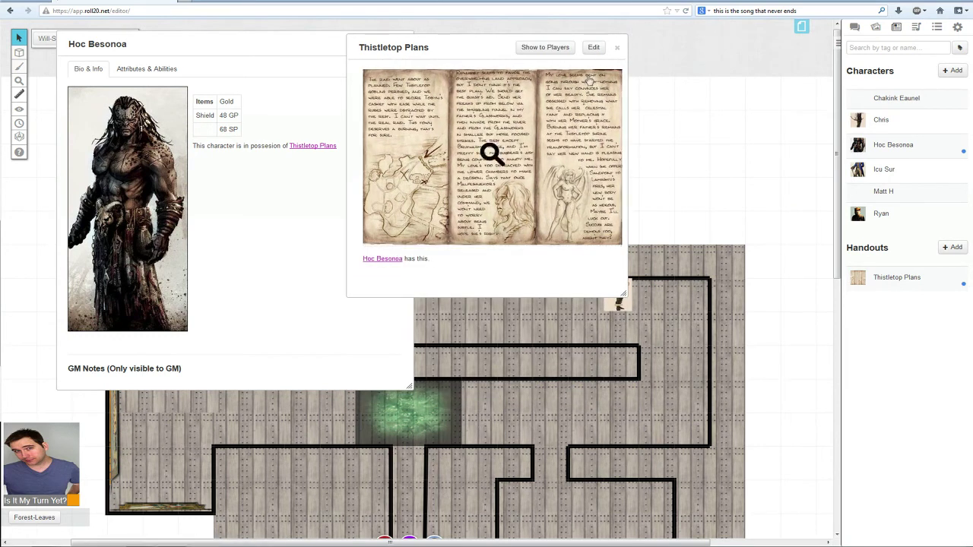
Test the Hoc Besonoa link in the handout by following it, closing the character sheet, and following the link again.
{"action": "left_click", "coordinate": [383, 259]}
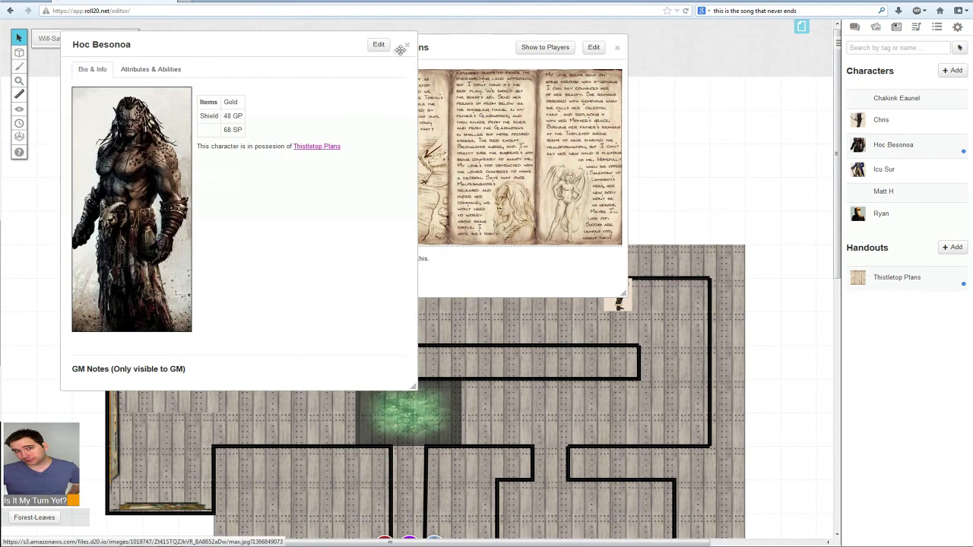
{"action": "left_click", "coordinate": [407, 46]}
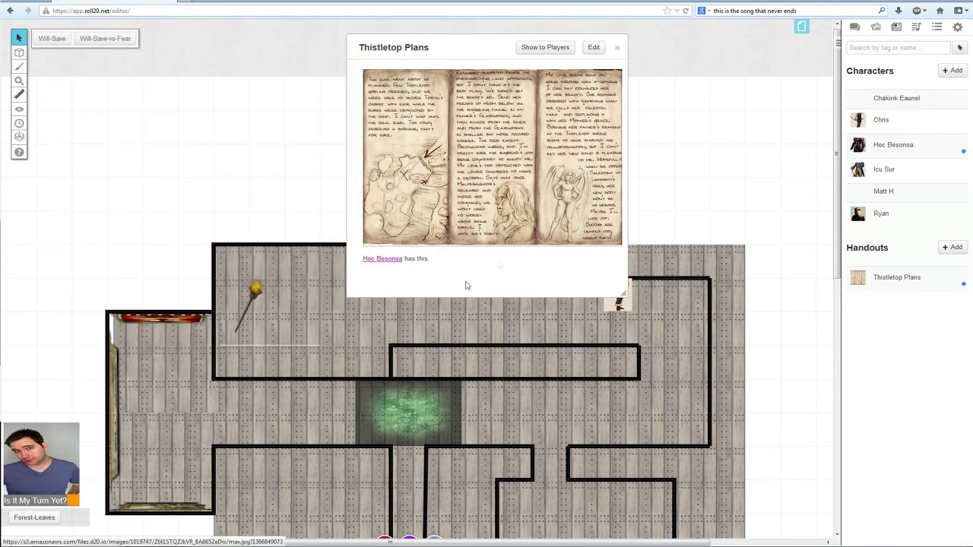
{"action": "left_click", "coordinate": [398, 260]}
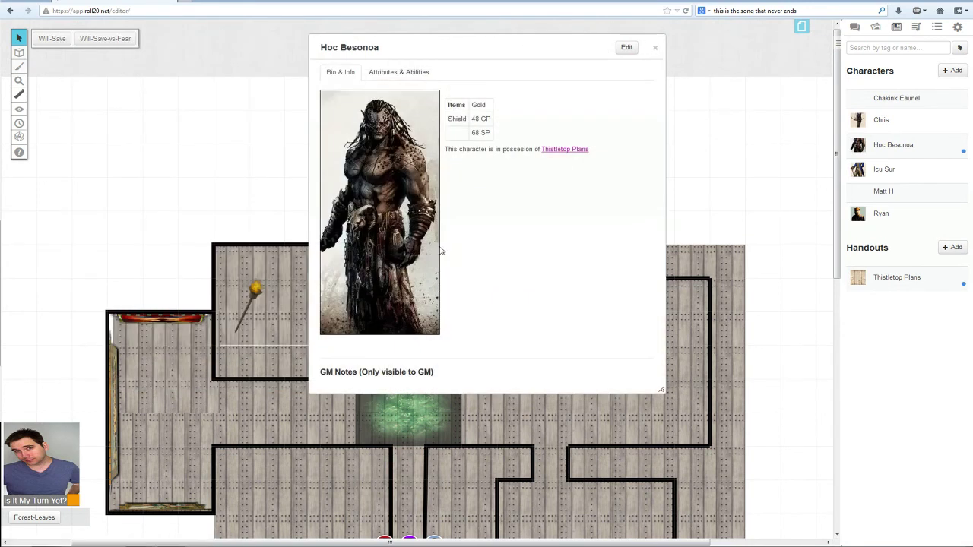
Arrange the Hoc Besonoa sheet and the Thistletop Plans handout side by side over the map without overlapping.
{"action": "left_click_drag", "start_coordinate": [524, 50], "coordinate": [256, 90]}
{"action": "left_click_drag", "start_coordinate": [462, 45], "coordinate": [684, 112]}
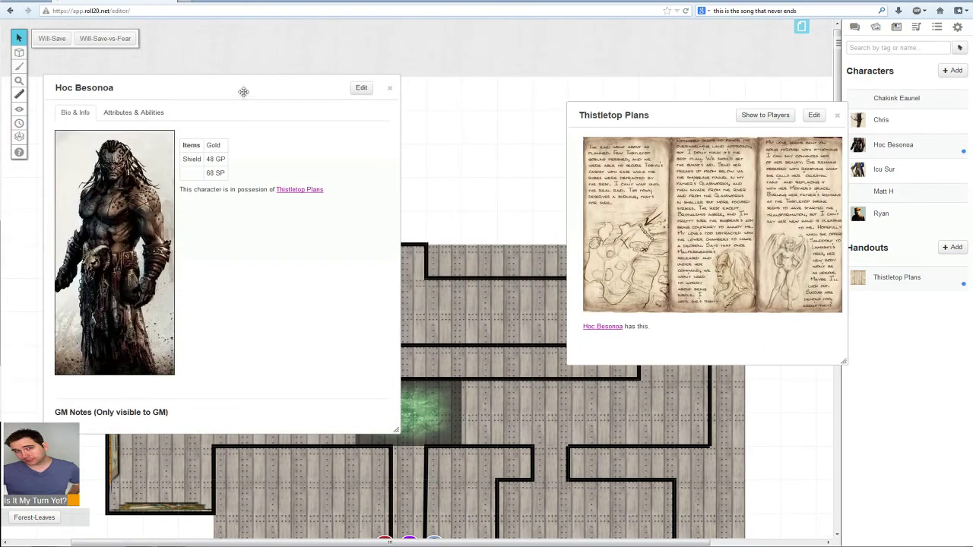
{"action": "left_click_drag", "start_coordinate": [244, 92], "coordinate": [347, 72]}
{"action": "left_click_drag", "start_coordinate": [664, 119], "coordinate": [605, 72]}
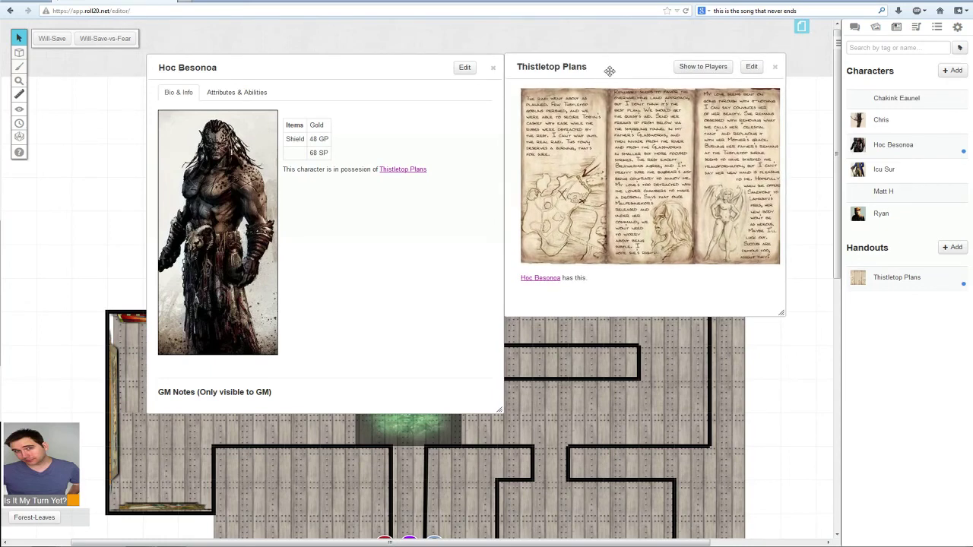
{"action": "left_click_drag", "start_coordinate": [611, 72], "coordinate": [619, 68]}
{"action": "left_click_drag", "start_coordinate": [374, 69], "coordinate": [324, 66]}
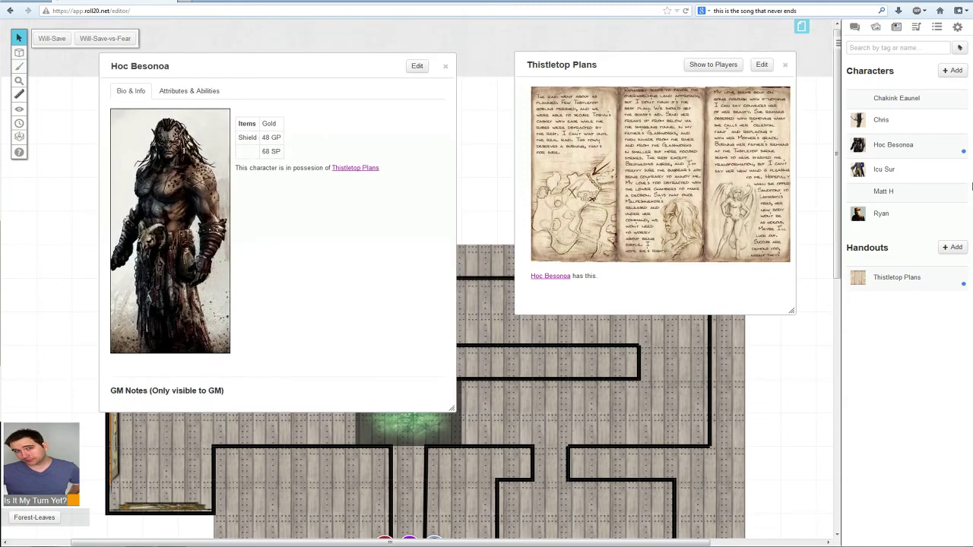